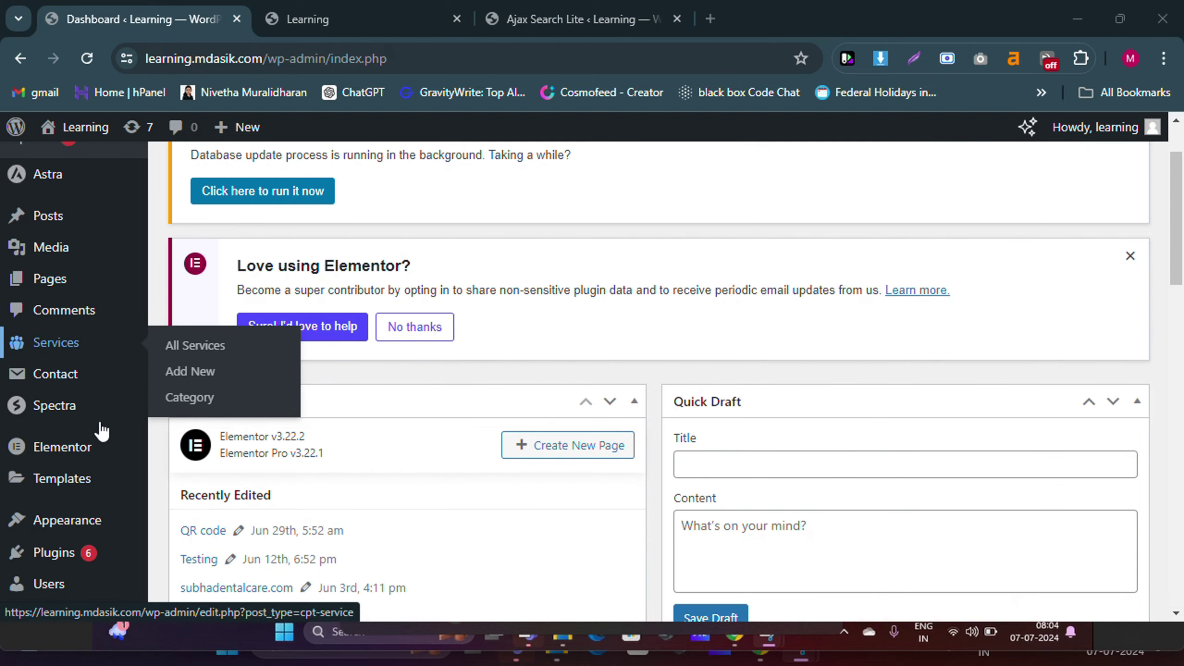
Step: Open the Elementor Header #2339 template for editing from the Theme Builder's header parts
mouse_move(87, 495)
click(205, 466)
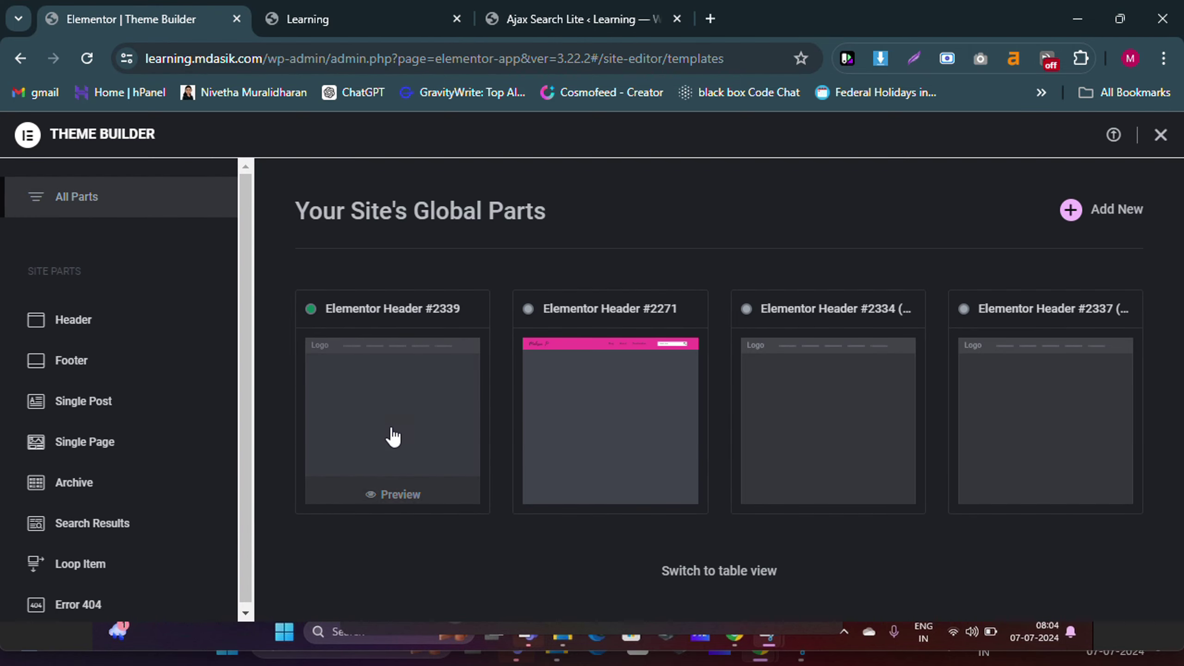
click(476, 319)
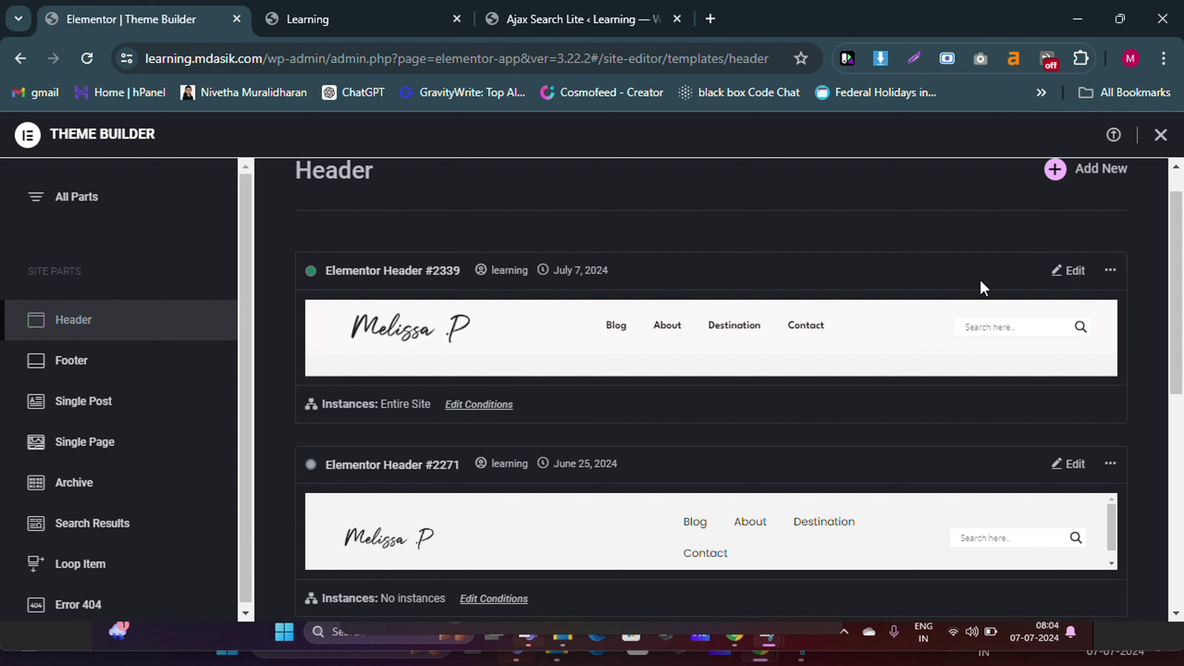
click(1067, 278)
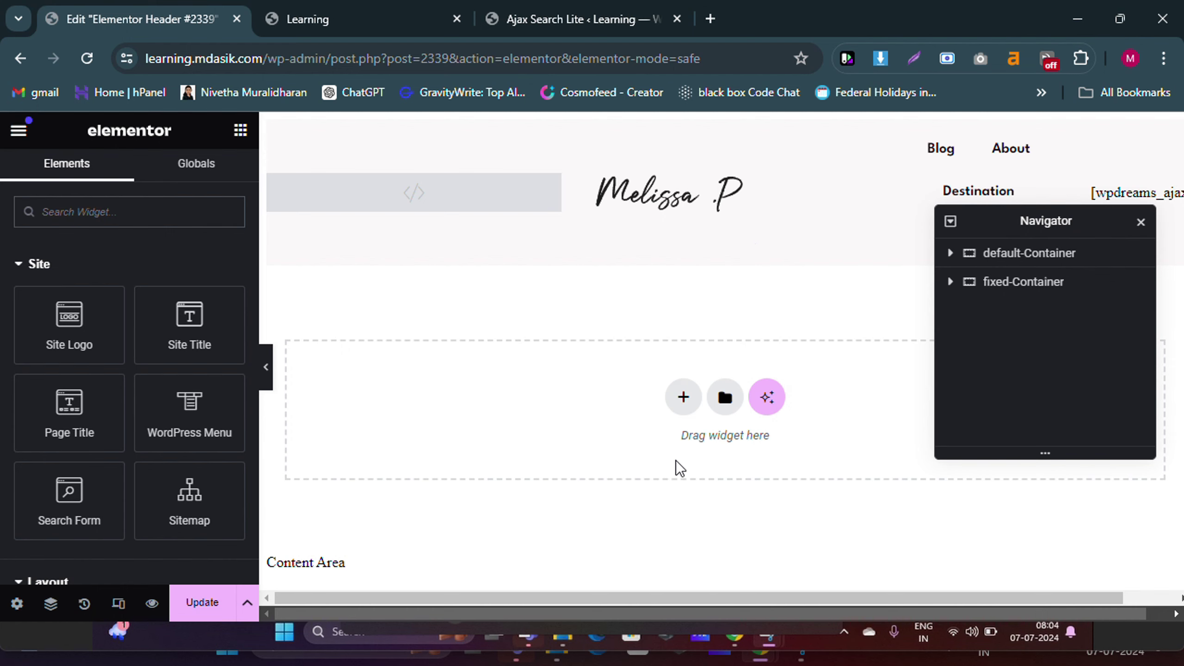
Step: Add a new single flexbox container with row direction below the existing header containers
click(683, 400)
click(692, 479)
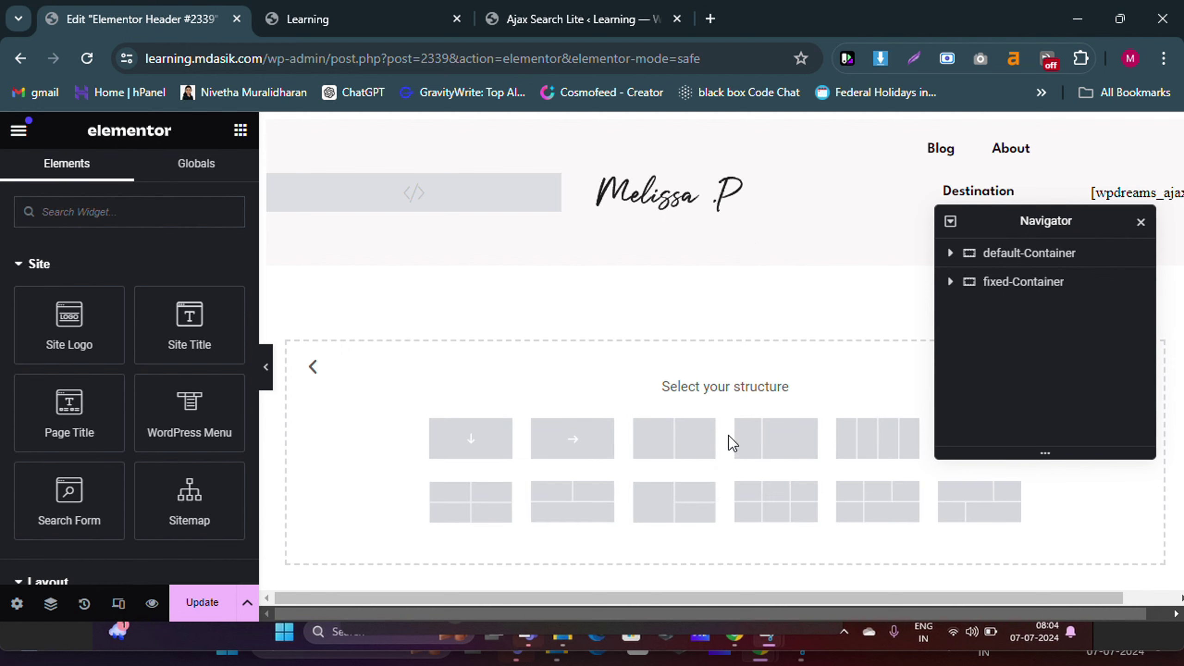
click(545, 442)
Step: Rename the new container as notification-bar-Container in the Navigator
double_click(1002, 322)
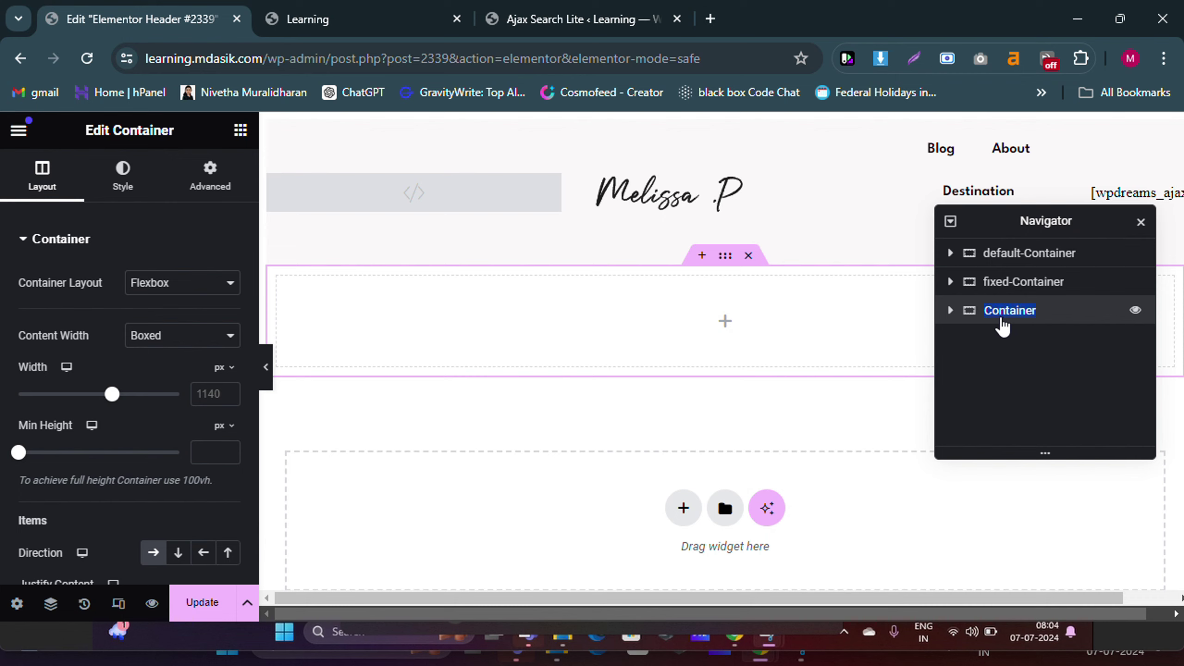
key(Home)
text(notification)
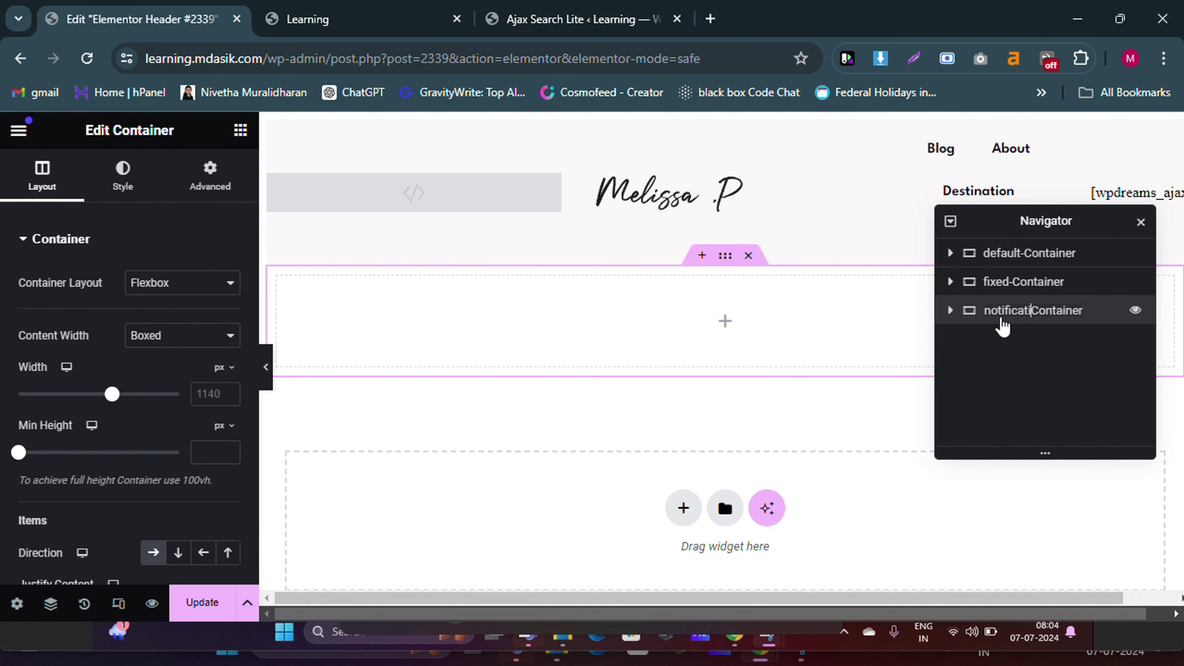
text(-bar-)
key(Return)
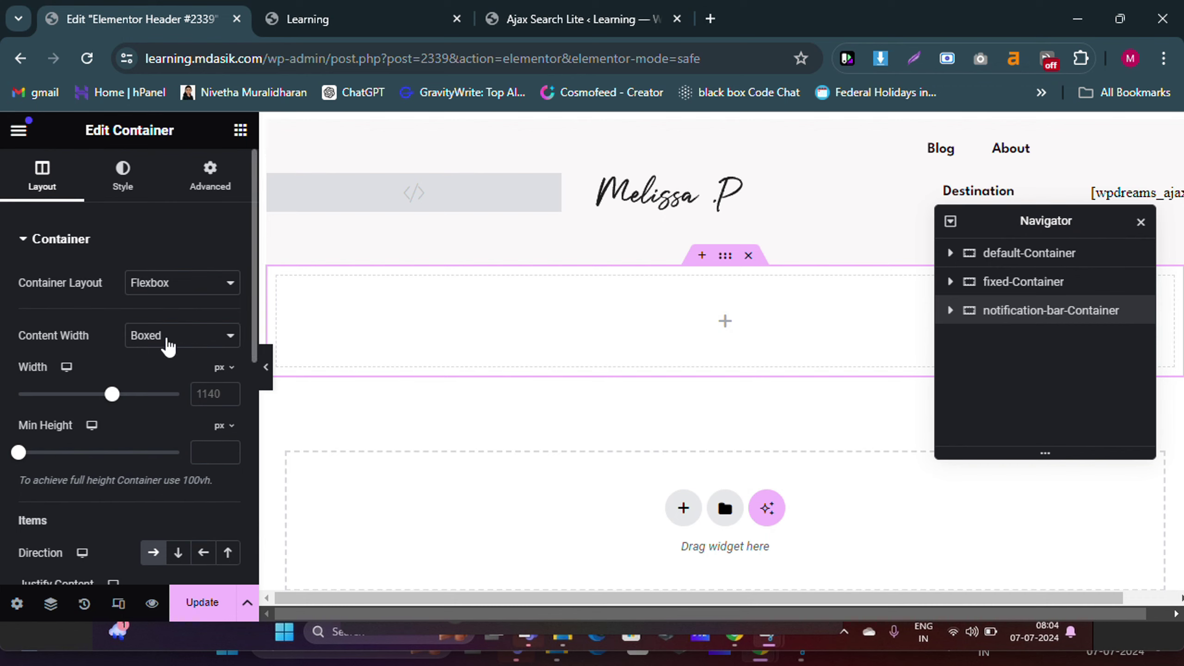
Step: Set the notification bar container's content width to Full Width and its classic background to the global Theme Color 1
click(167, 344)
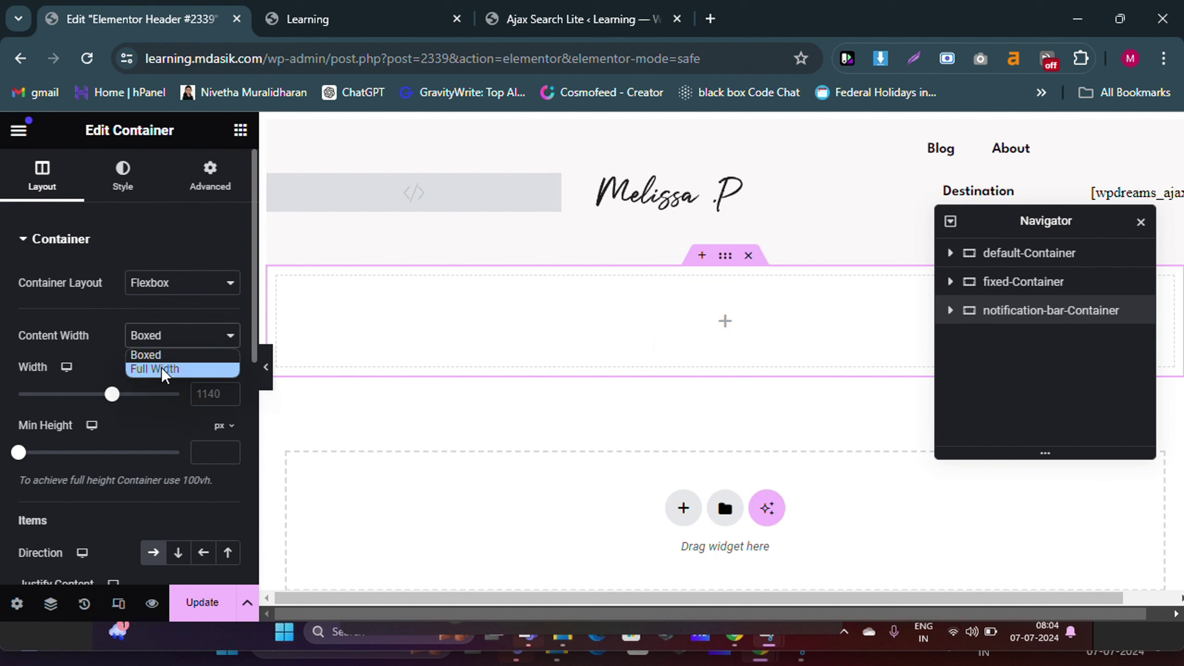
click(164, 368)
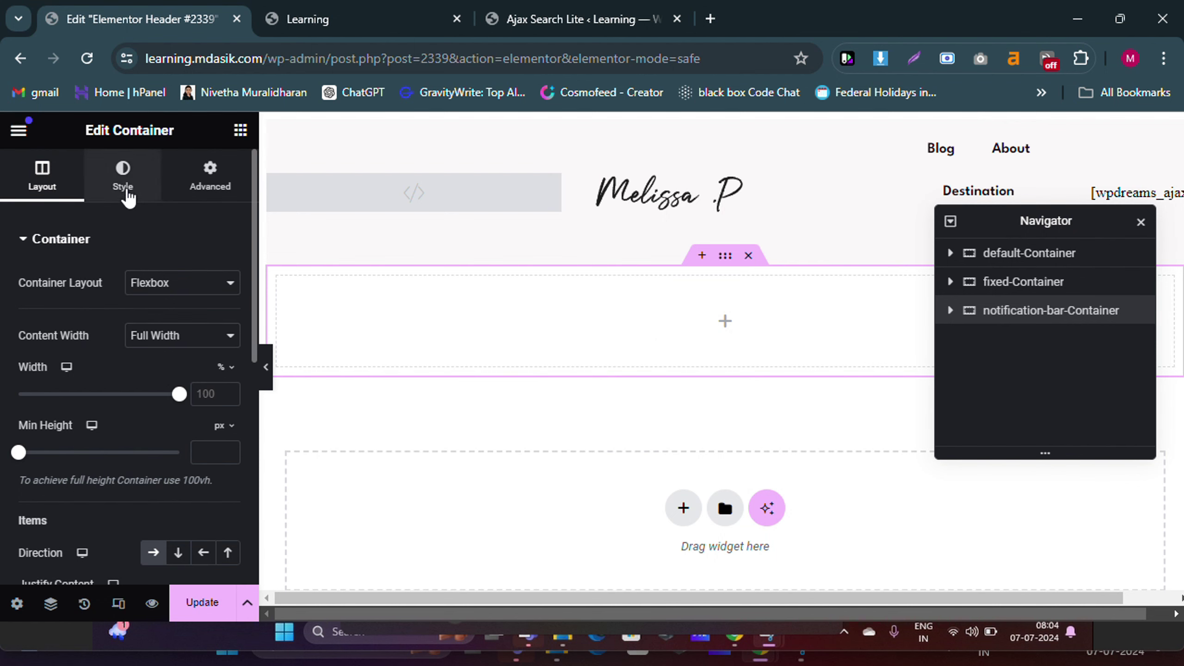
click(123, 182)
click(154, 322)
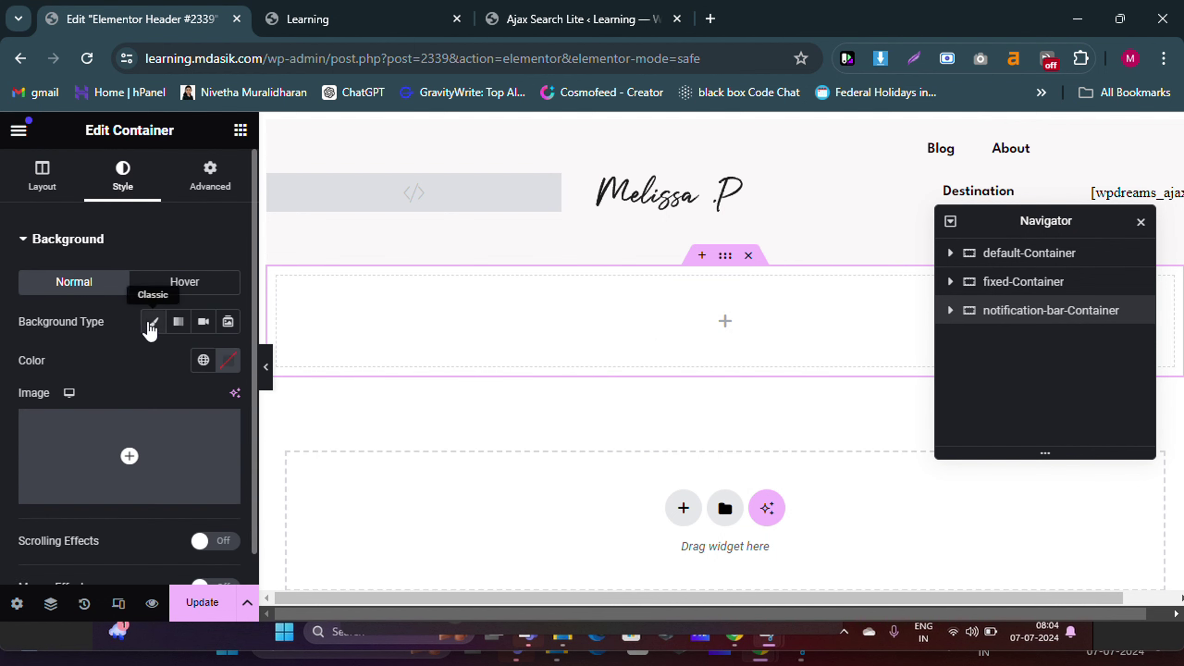
click(202, 369)
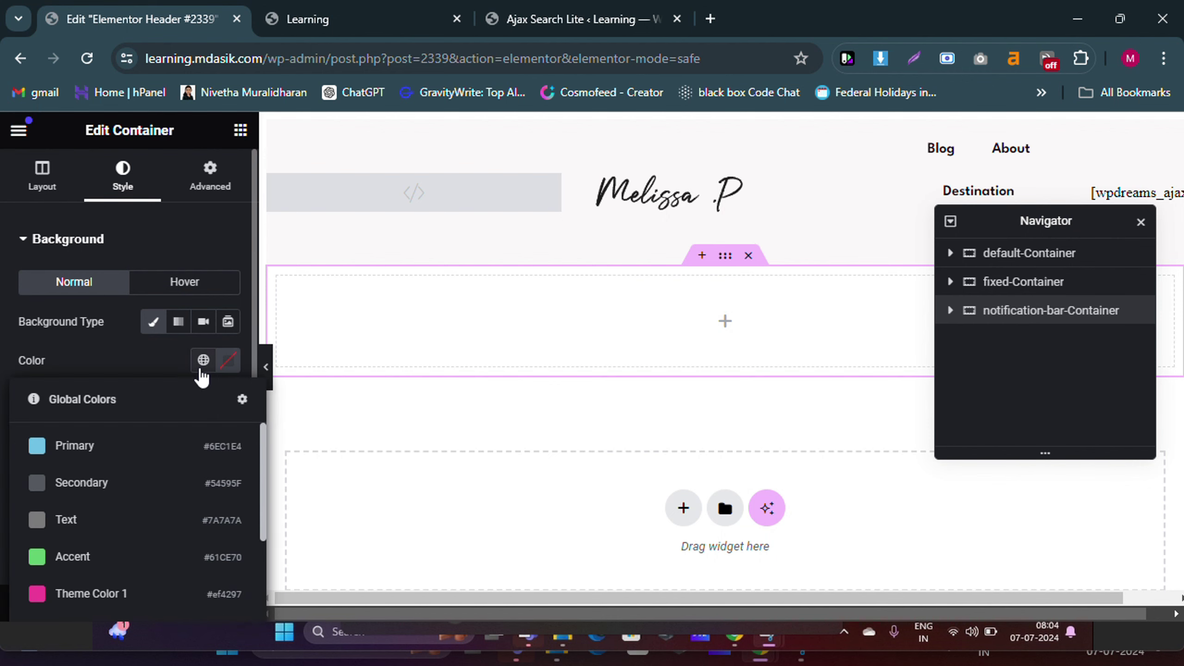
scroll(63, 521, down, 5)
scroll(109, 468, up, 2)
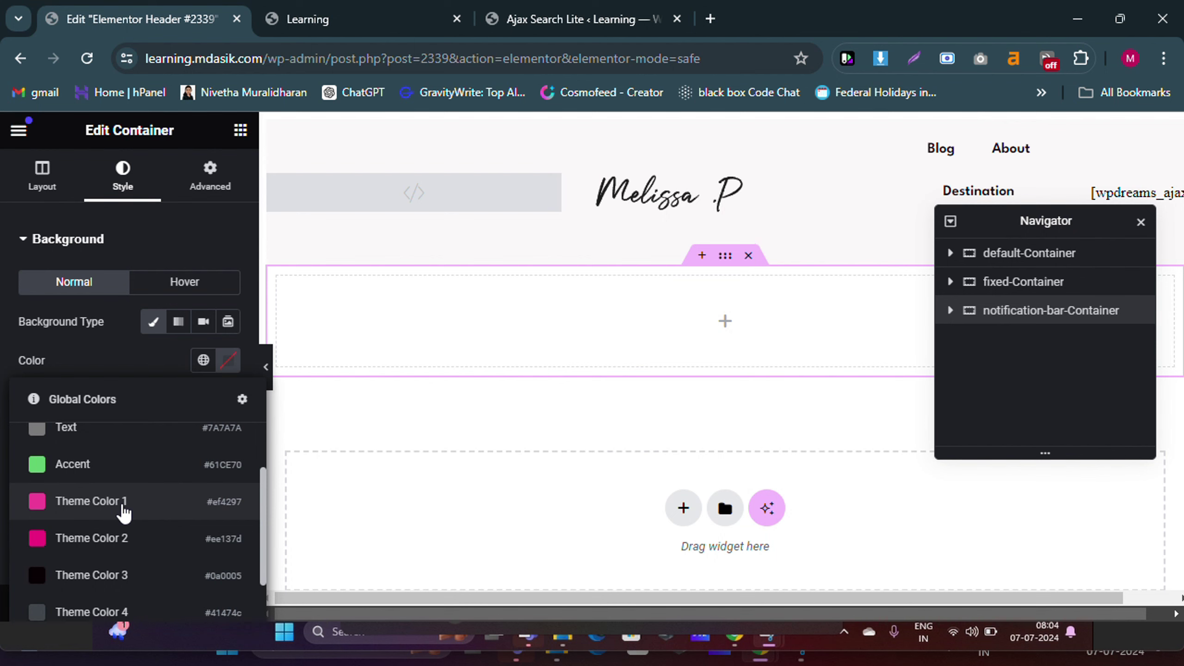
click(122, 506)
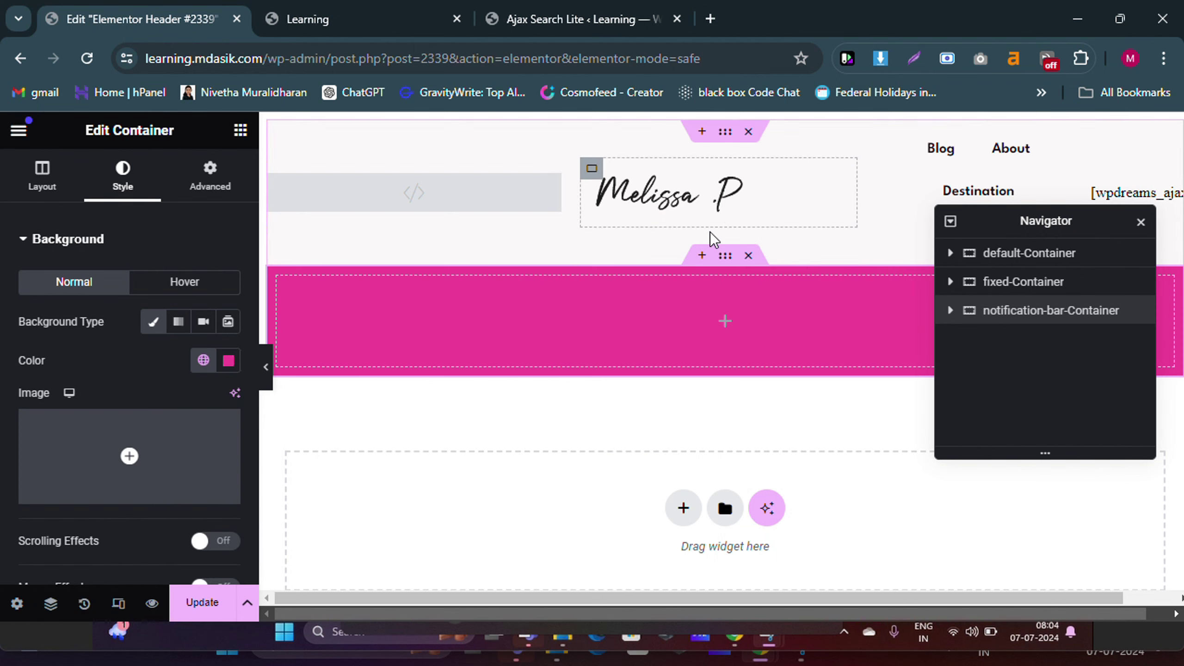
Step: Set the notification bar container's item direction to vertical column and align its items to the center
scroll(688, 341, down, 5)
scroll(693, 360, up, 5)
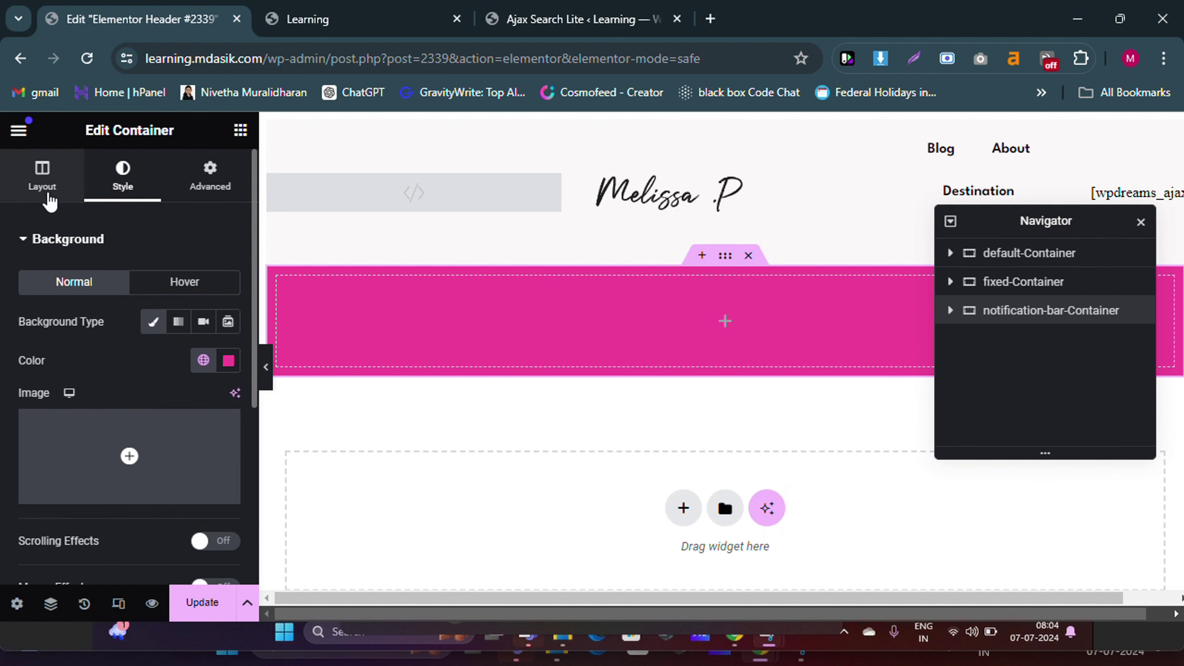
click(39, 184)
scroll(136, 336, down, 5)
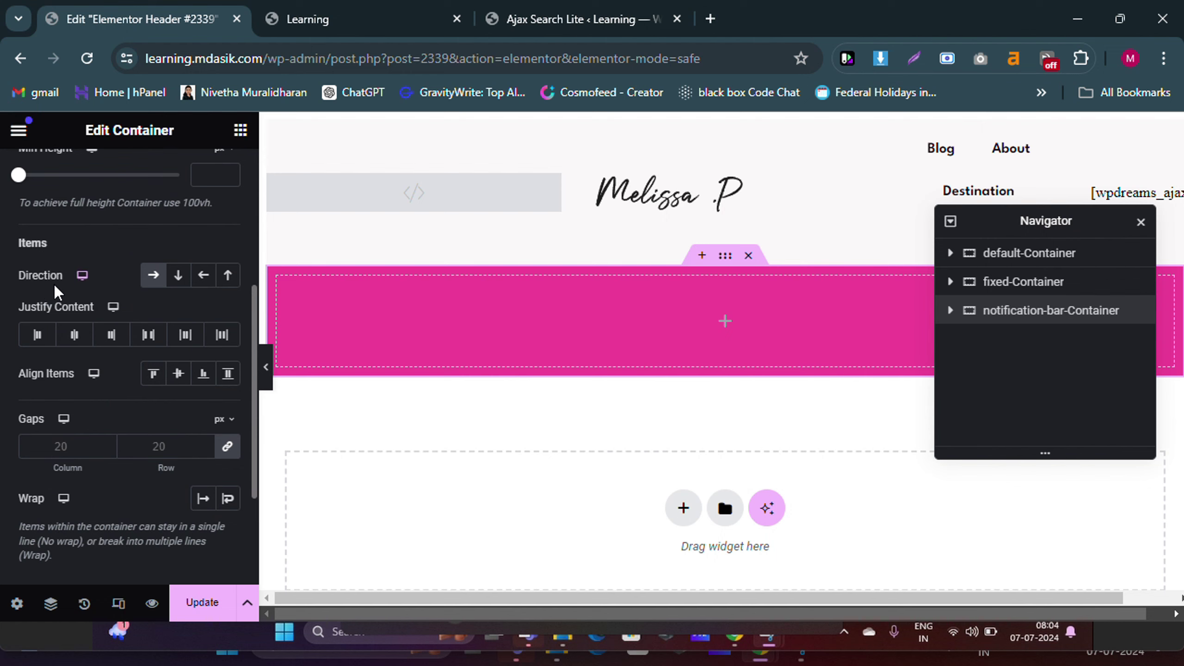
click(177, 280)
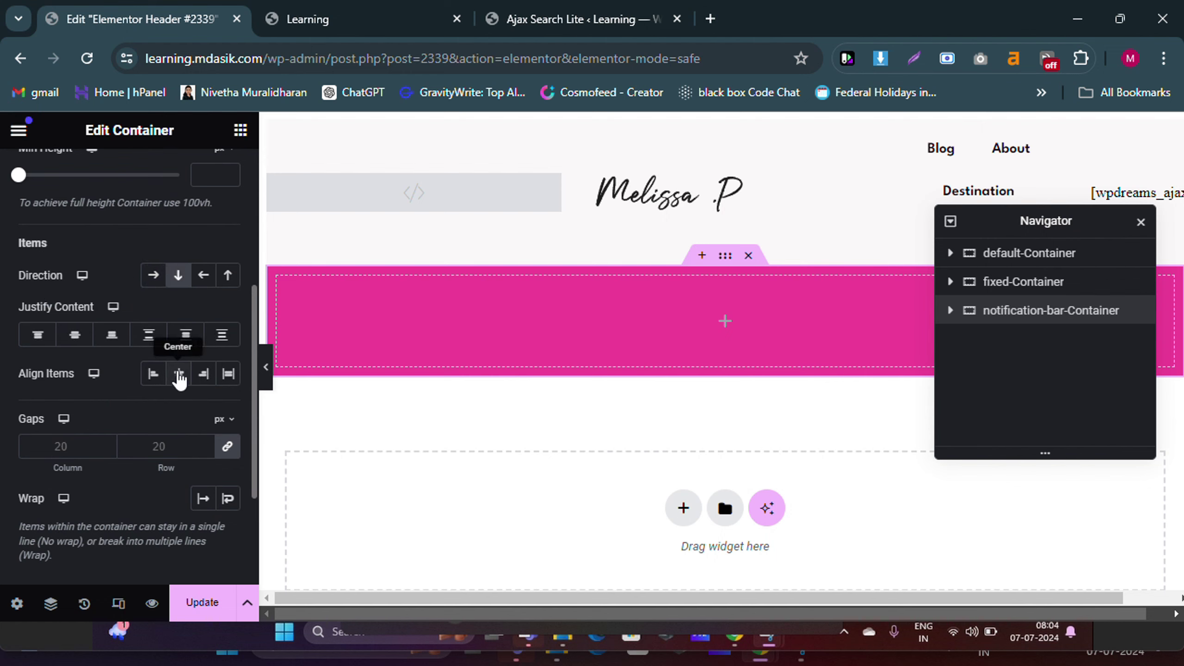
click(179, 375)
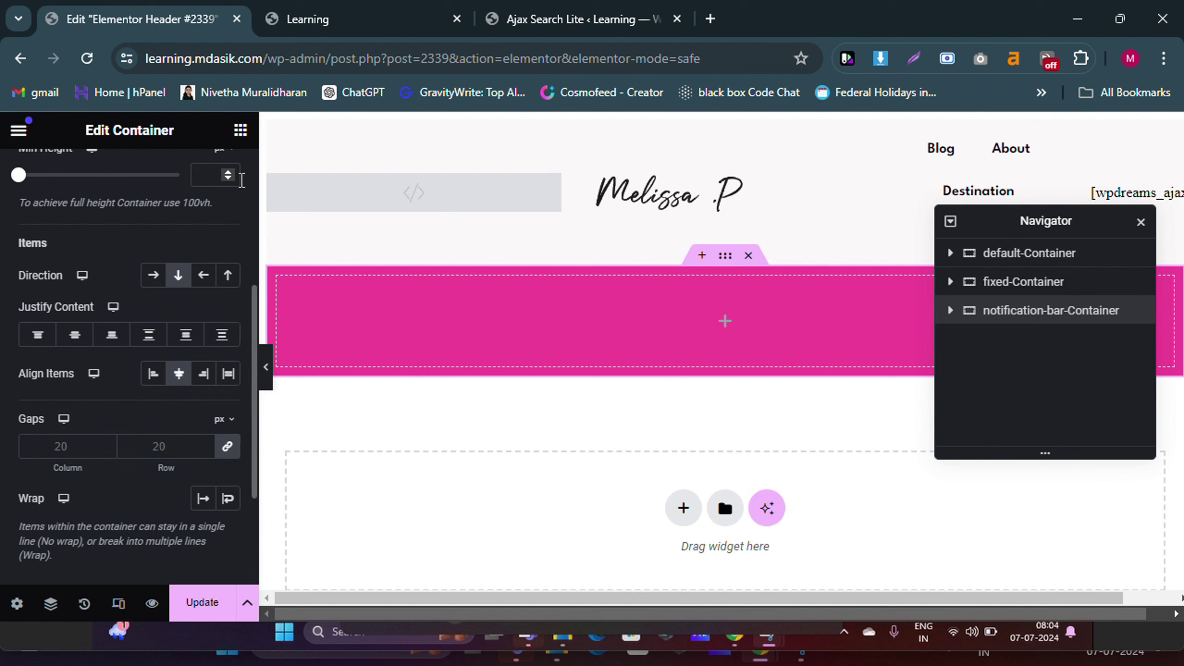
Step: Insert a Text Editor widget into the pink notification bar container
click(240, 131)
scroll(119, 378, down, 5)
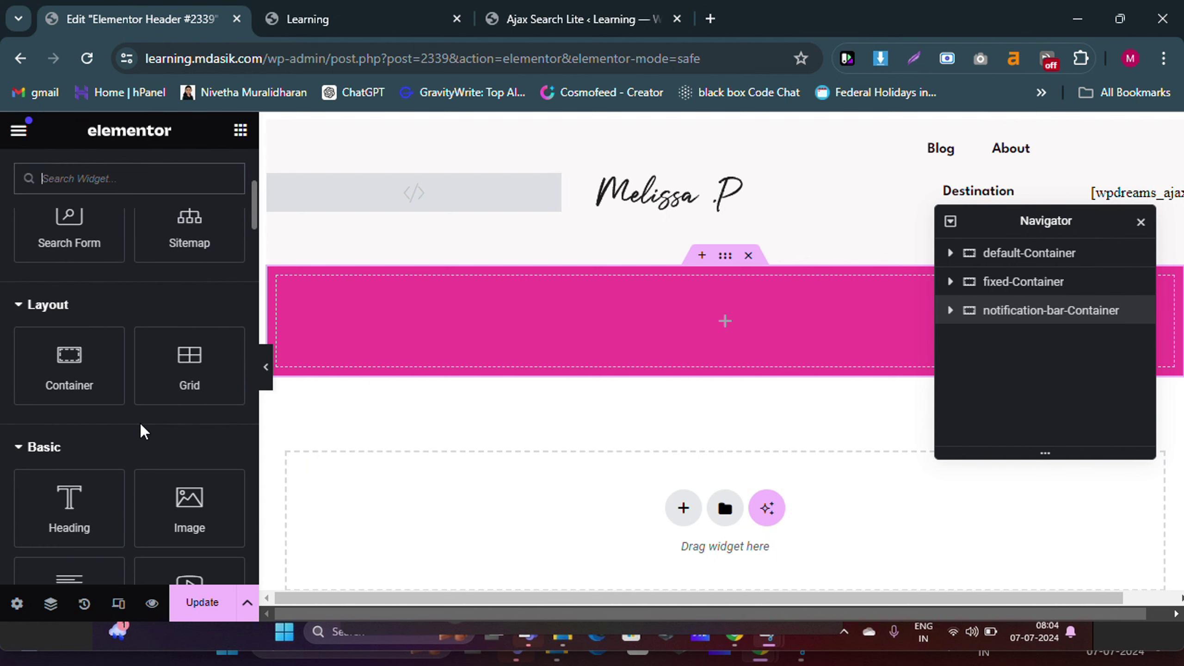
scroll(164, 488, down, 2)
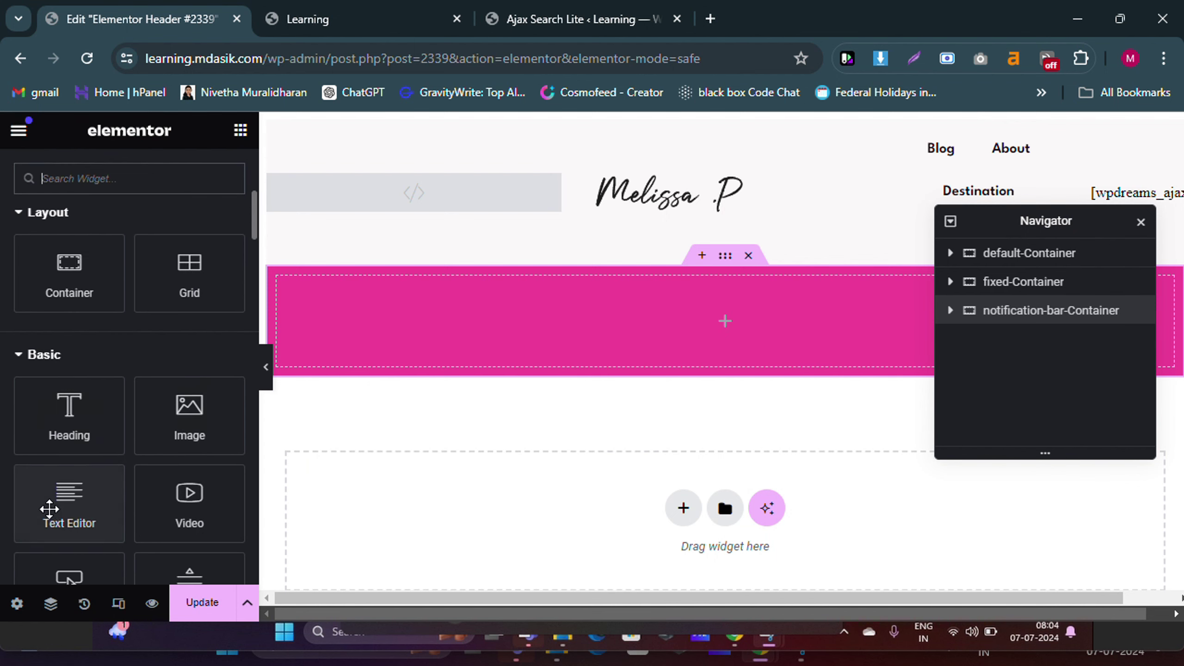
drag(58, 497, 701, 346)
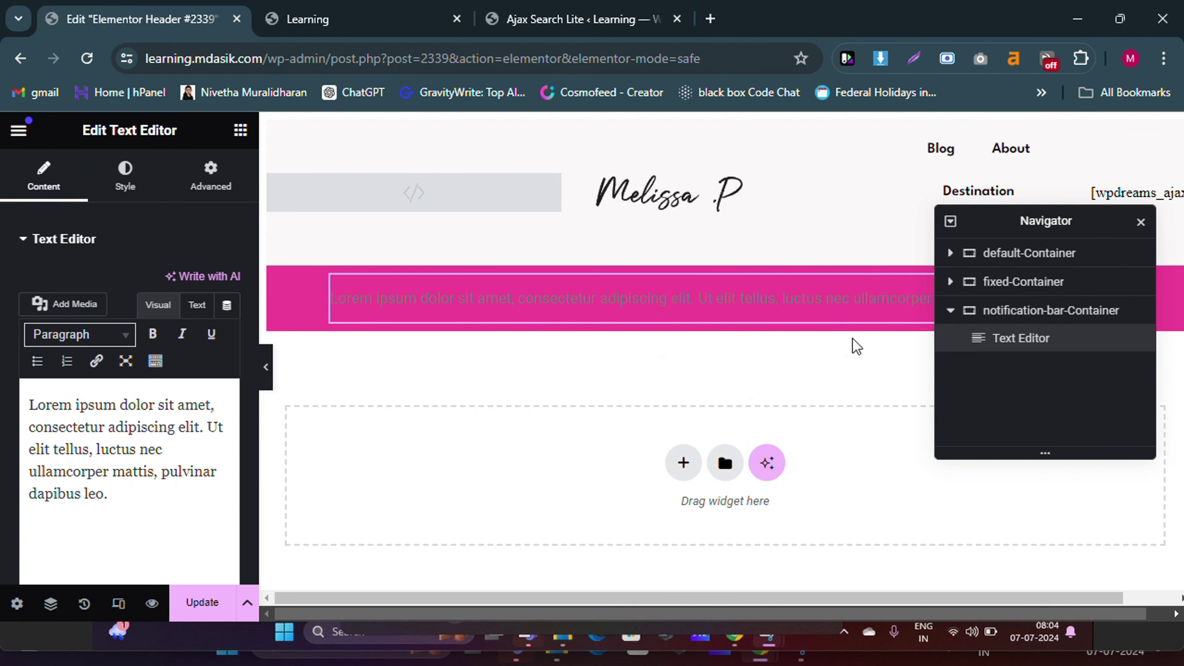
Step: Replace the placeholder text of the notification bar's text widget with "Get 20% Off on our Latest Products"
click(130, 494)
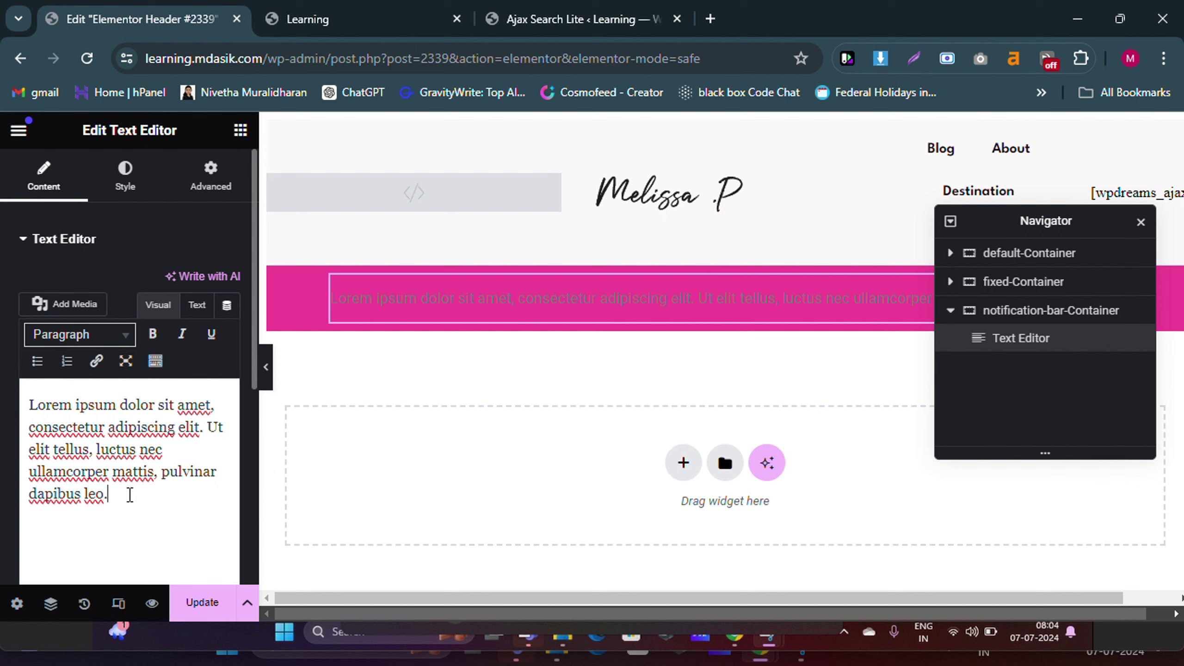
key(ctrl+a)
text(G)
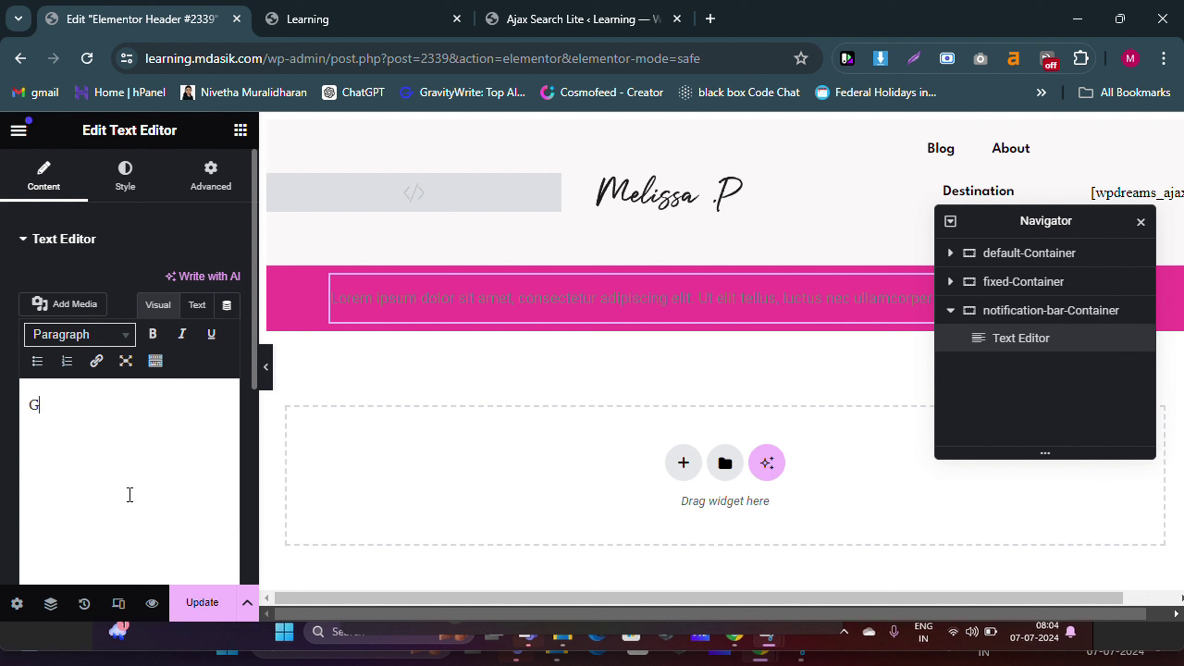
text(et 20)
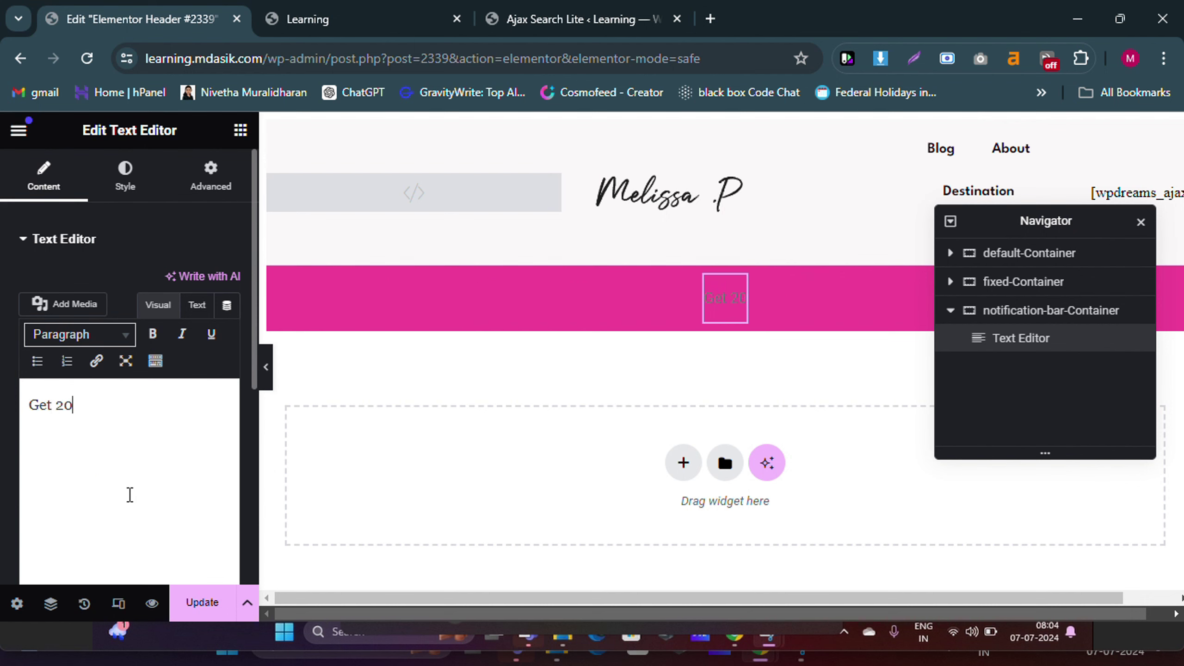
text(% )
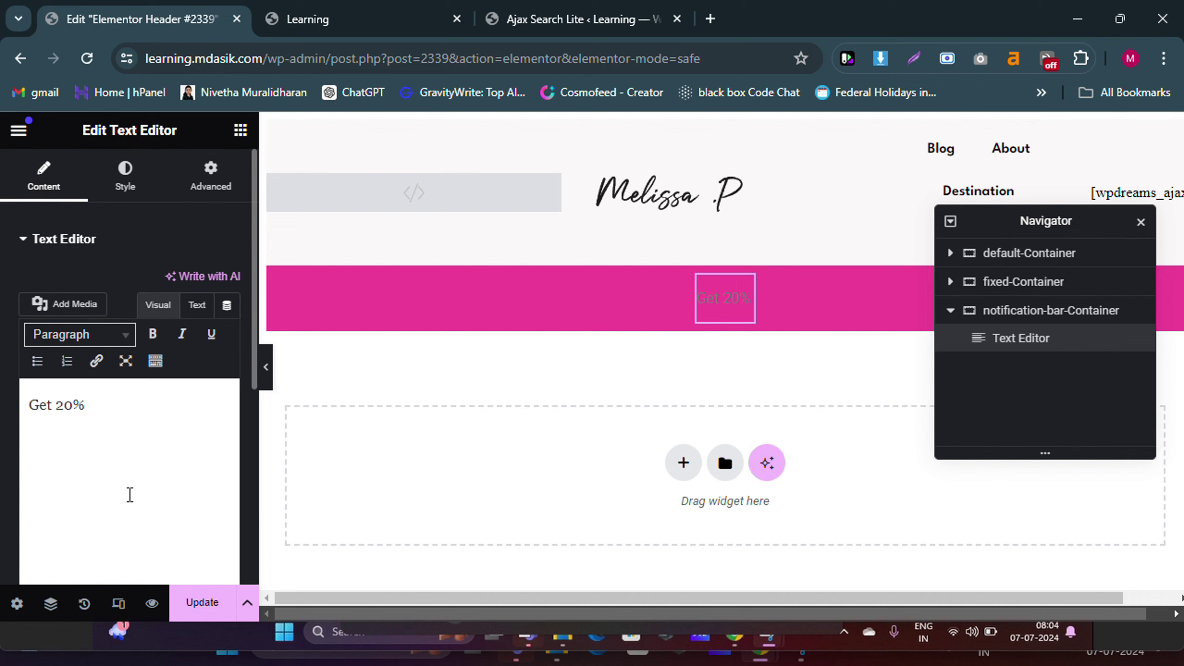
text(Off o)
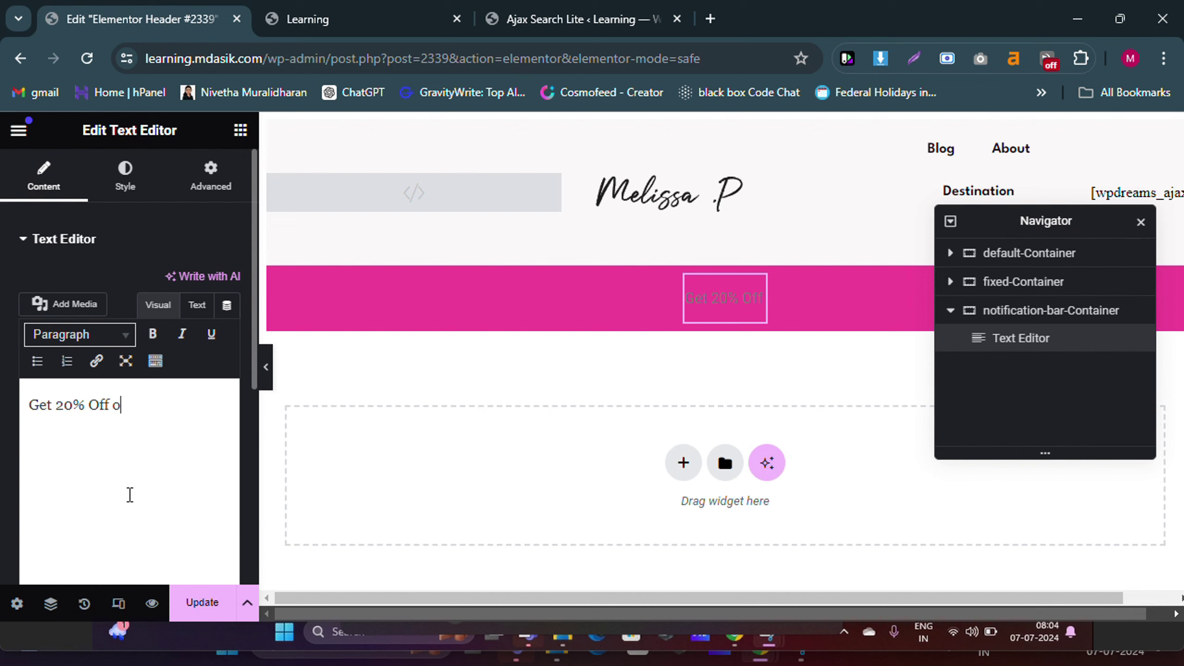
text(n our )
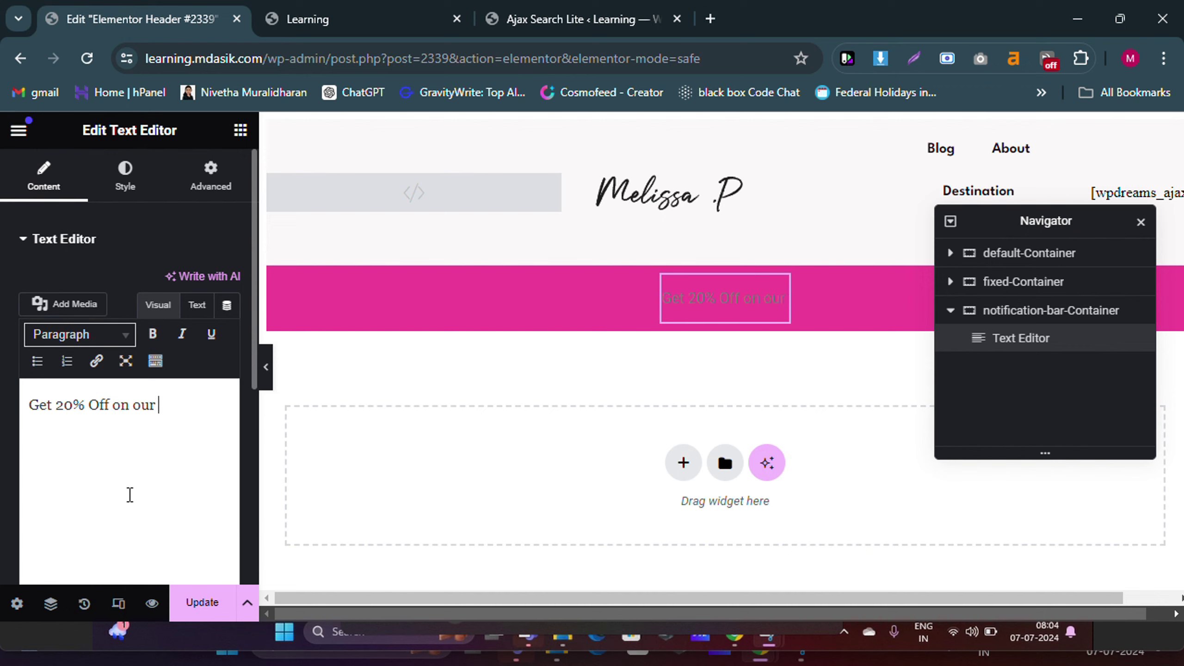
text(Latest )
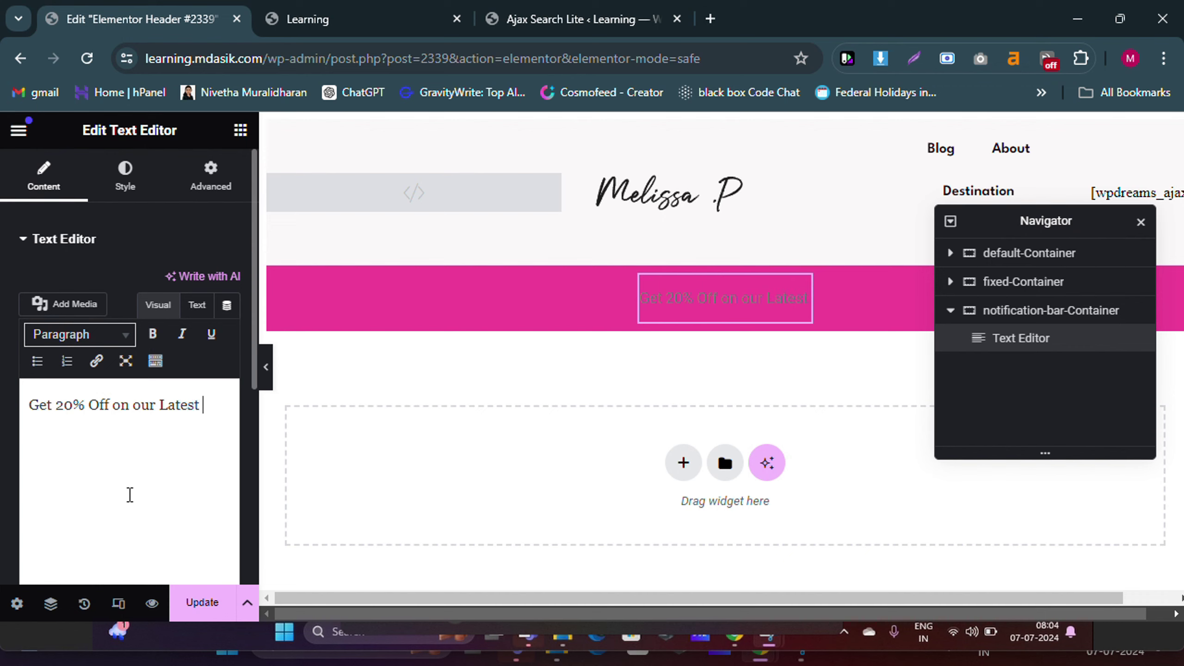
text(Produ)
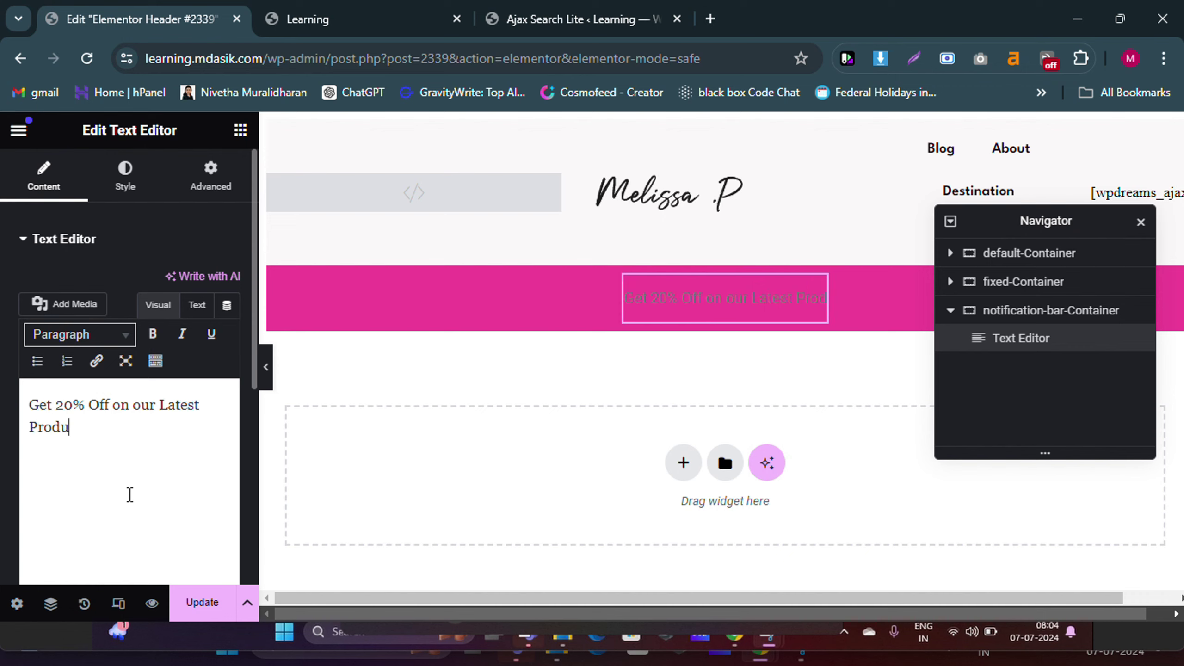
text(cts)
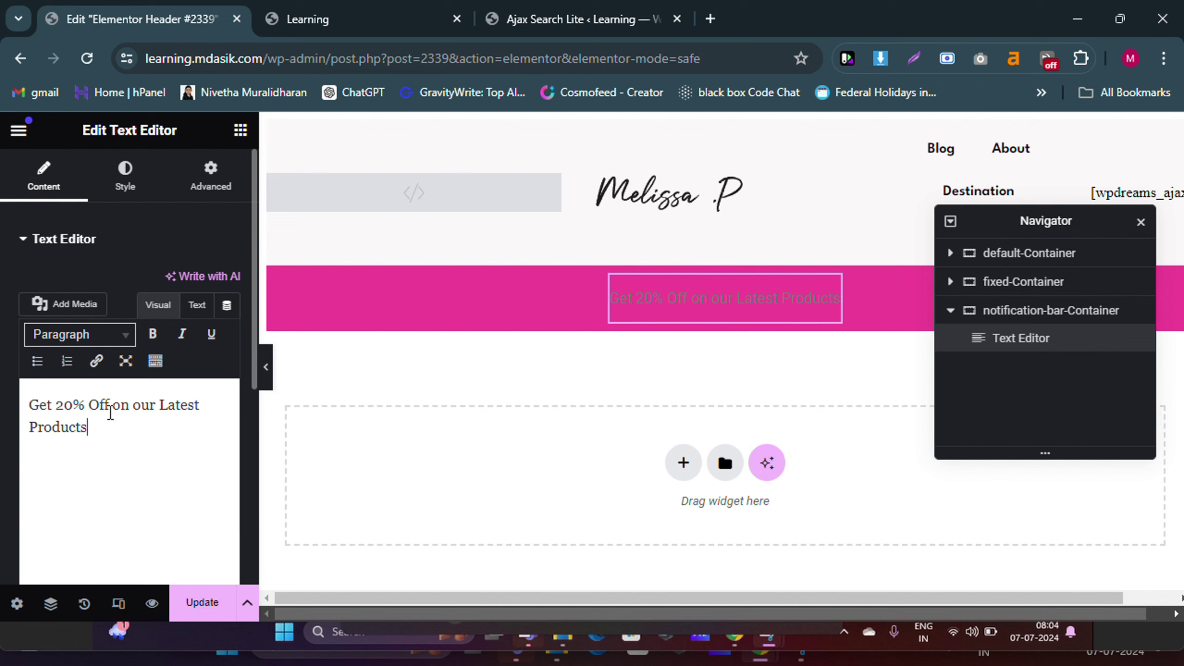
Step: Change the notification text's color to white
scroll(106, 339, down, 2)
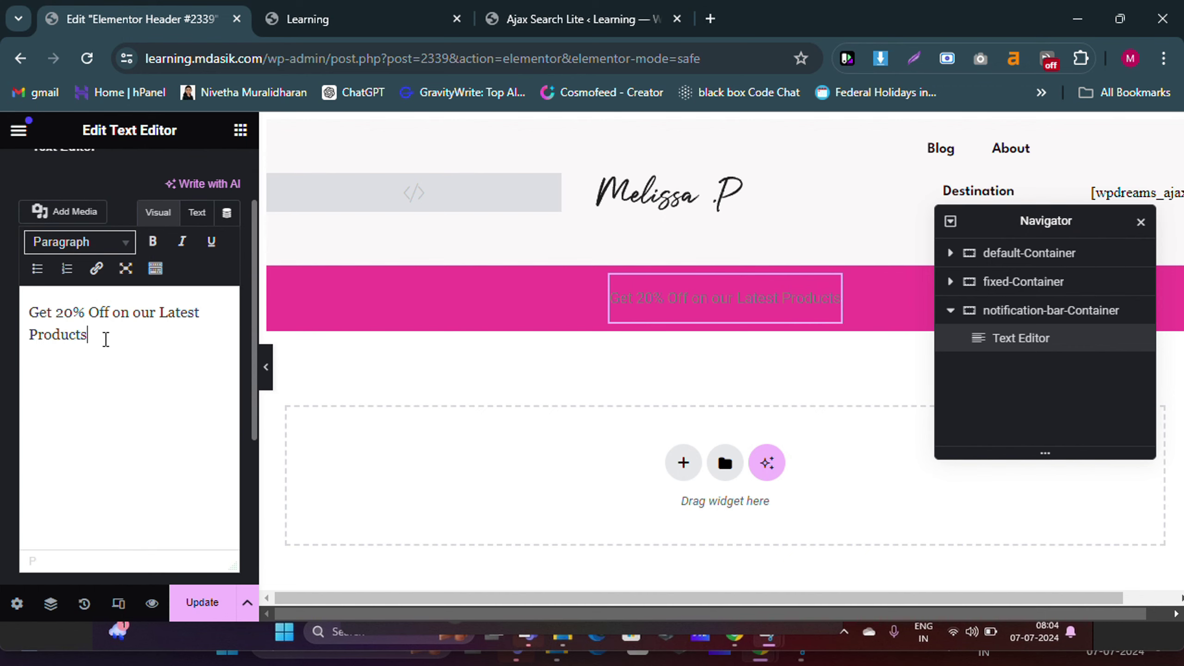
scroll(102, 340, up, 2)
click(123, 182)
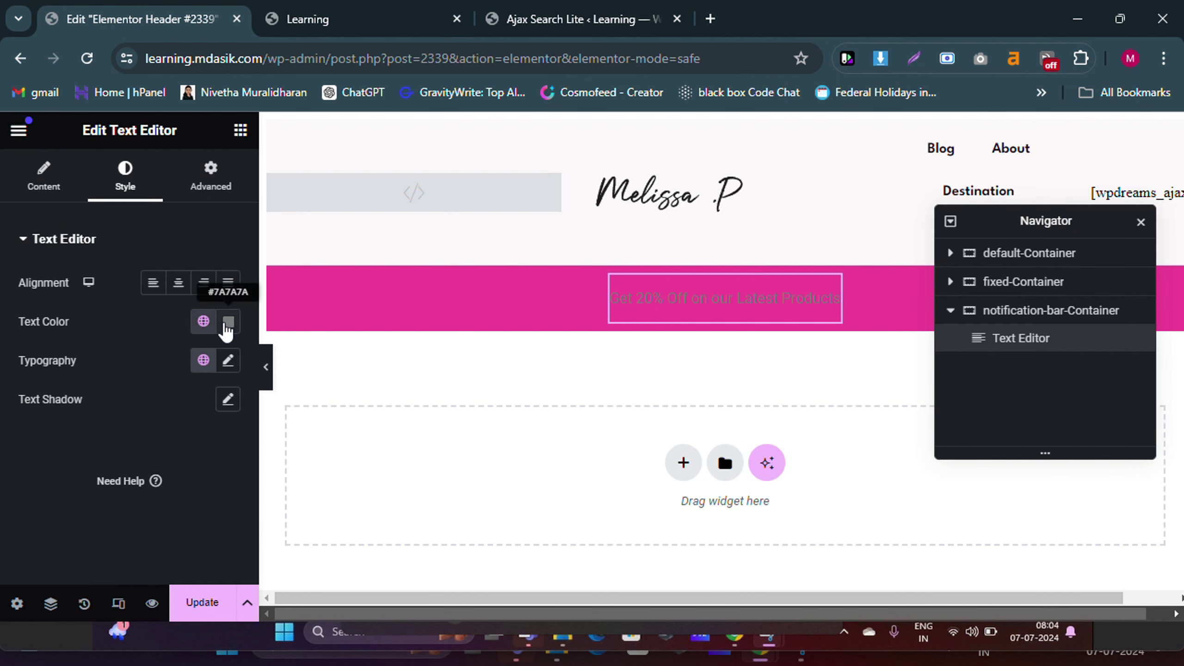
click(228, 322)
drag(133, 403, 97, 383)
click(125, 312)
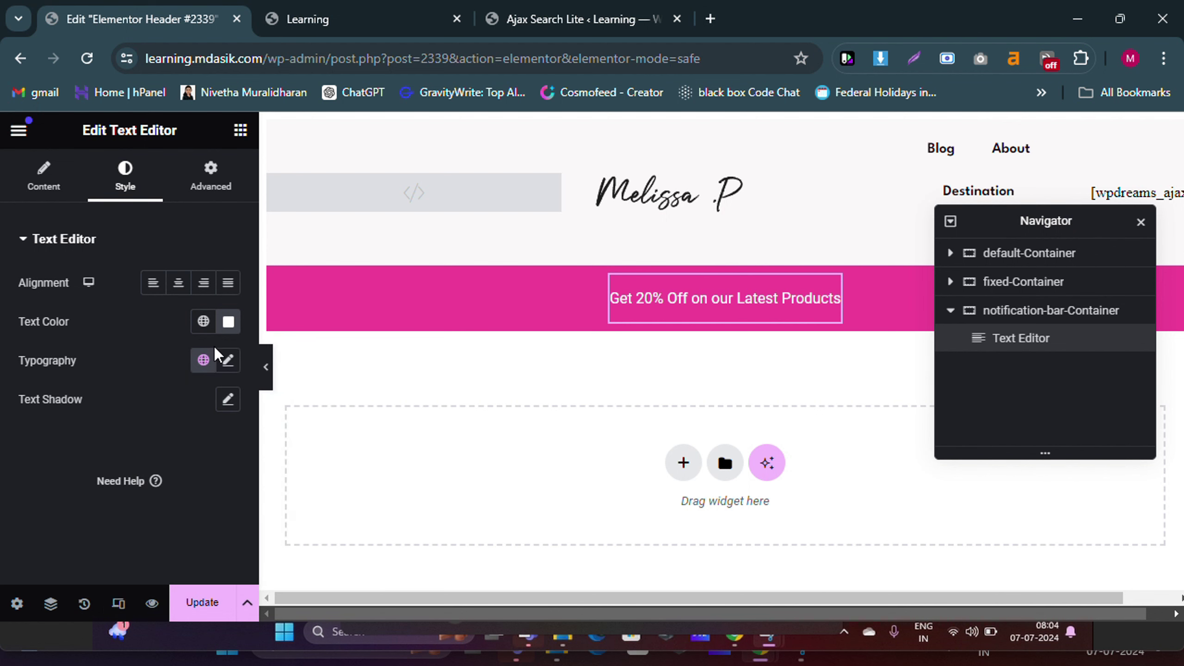
Step: Set the notification text's font family to League Spartan
click(231, 364)
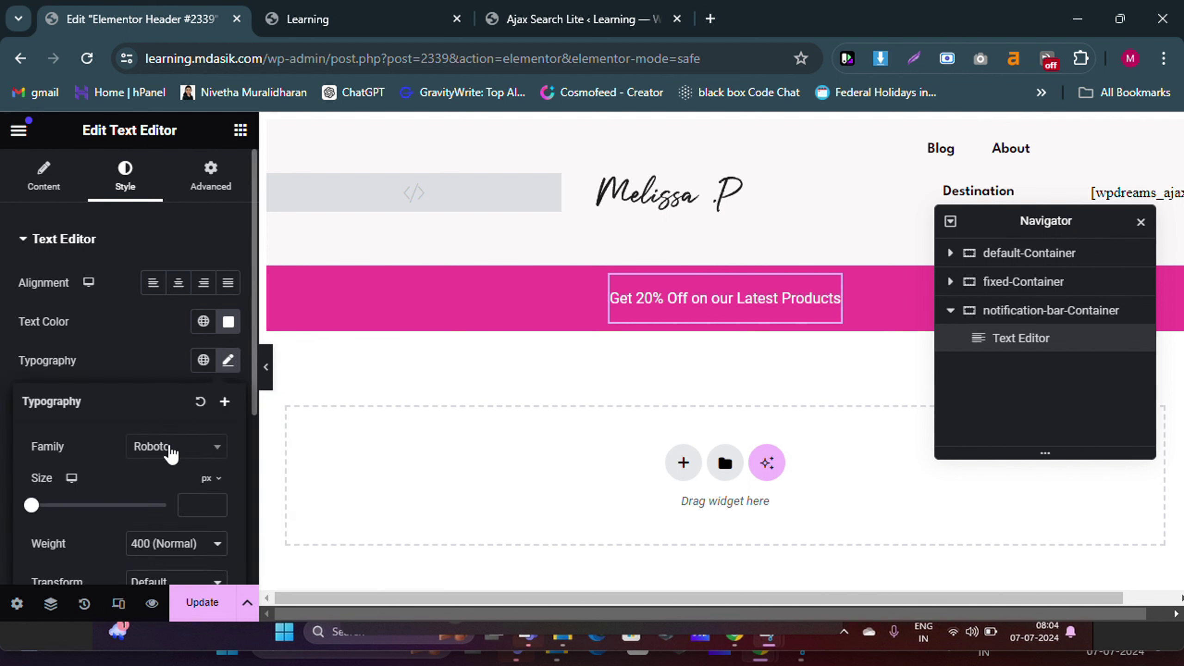
click(171, 448)
text(lea)
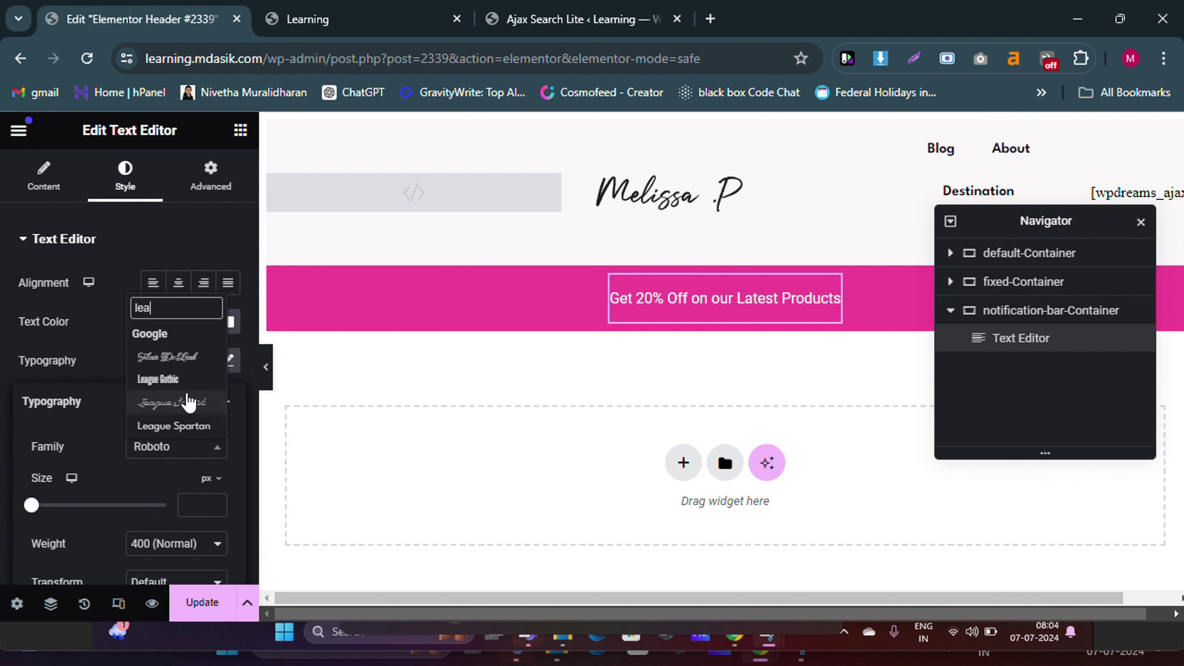
click(178, 426)
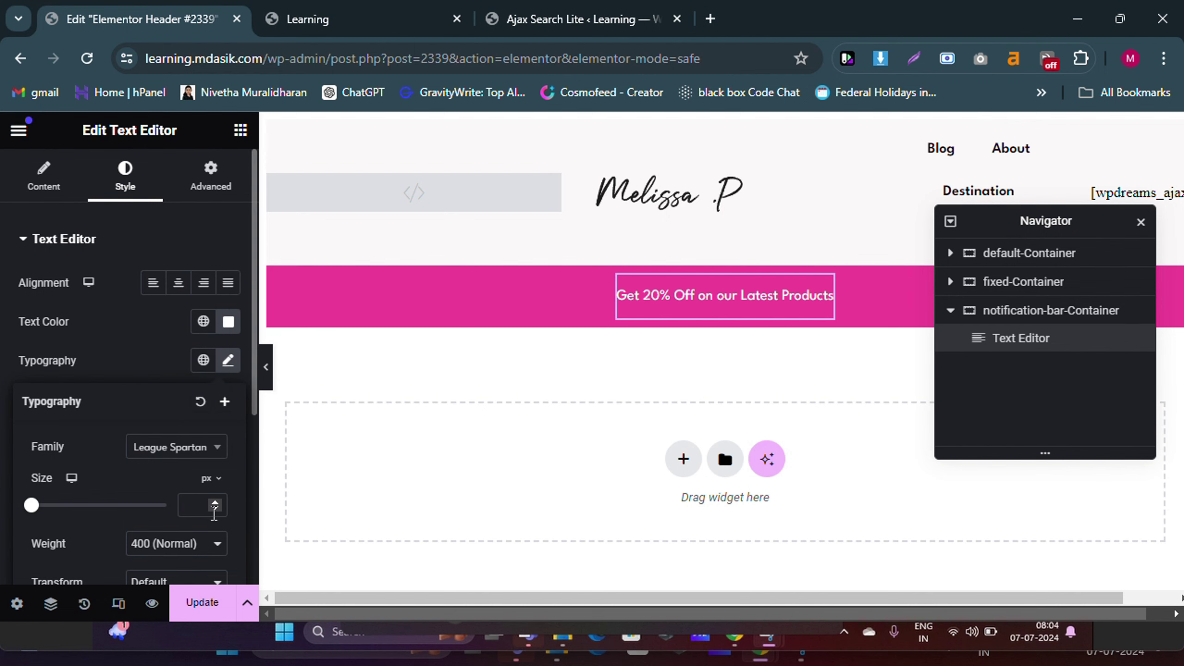
Step: Set the notification text's font size to 16 px
click(197, 505)
text(18)
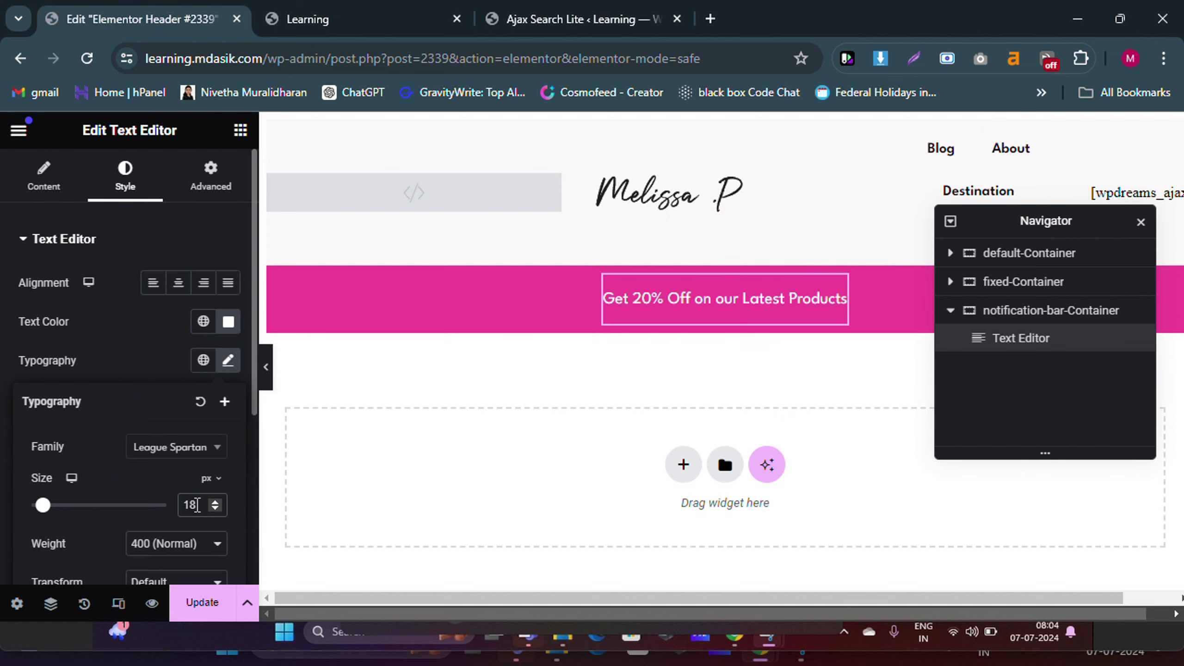
key(Down)
key(Down)
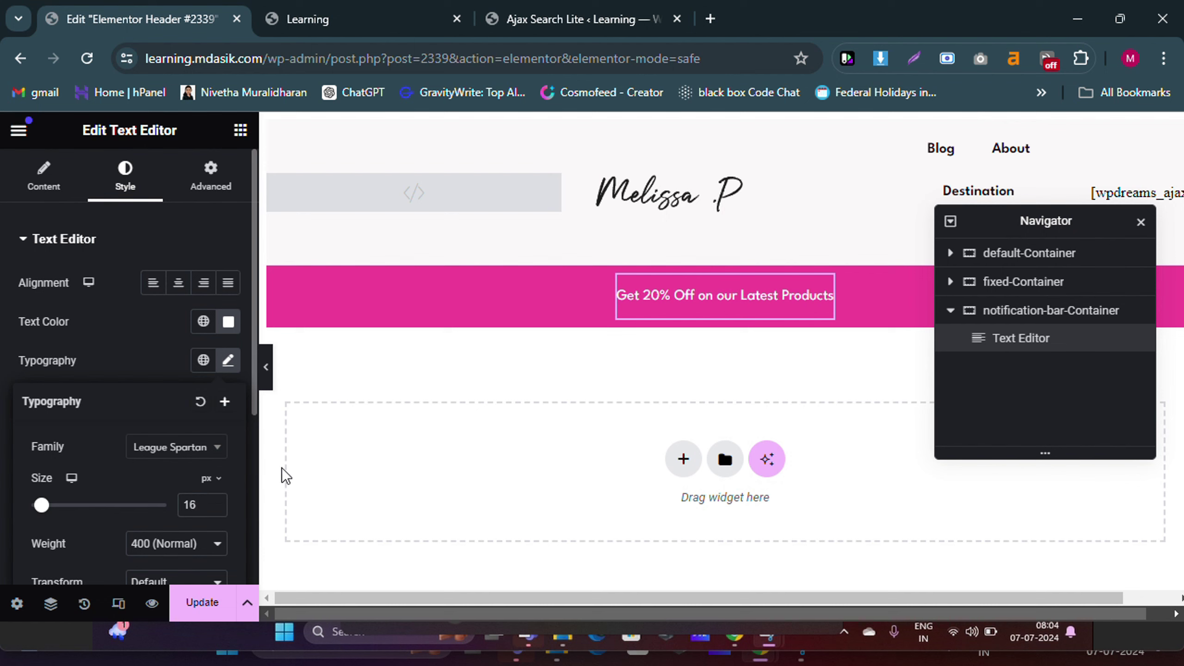
Step: Set the notification text's font weight to 500 (Medium) and close the typography settings
scroll(198, 431, down, 2)
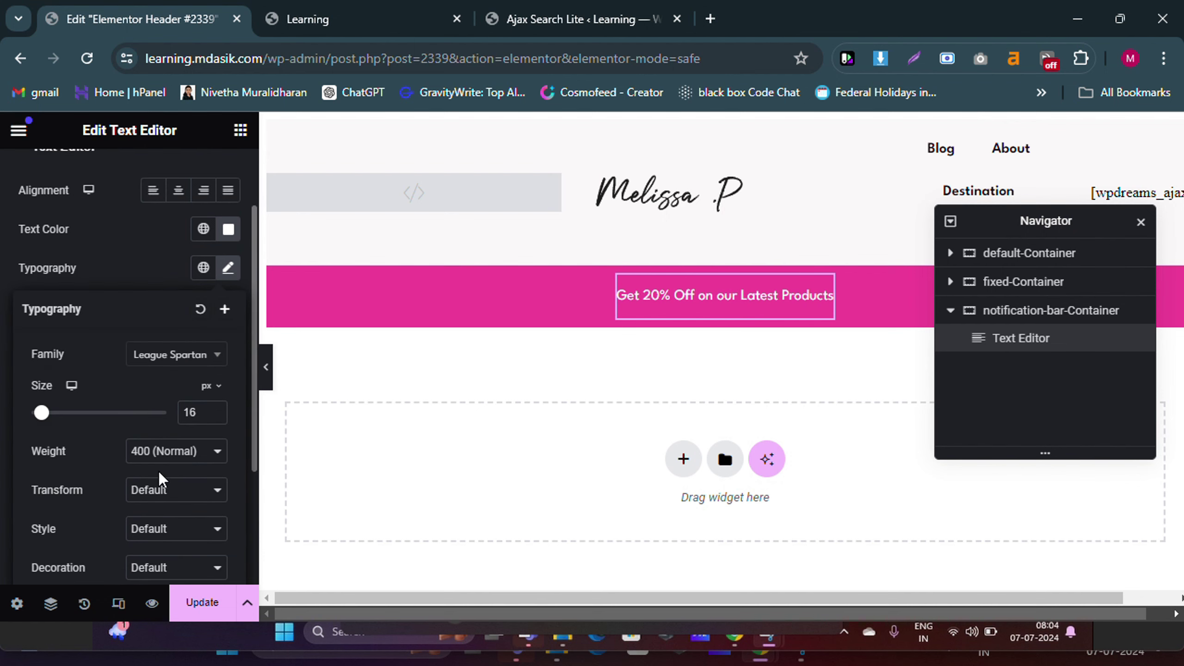
click(200, 453)
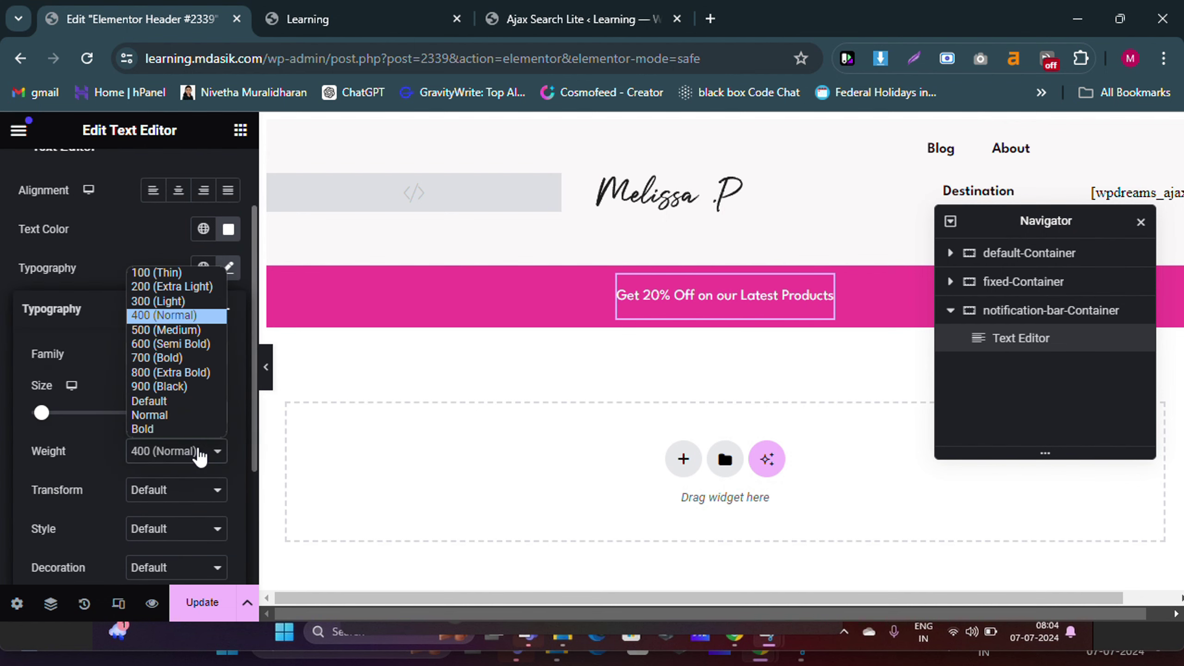
click(164, 332)
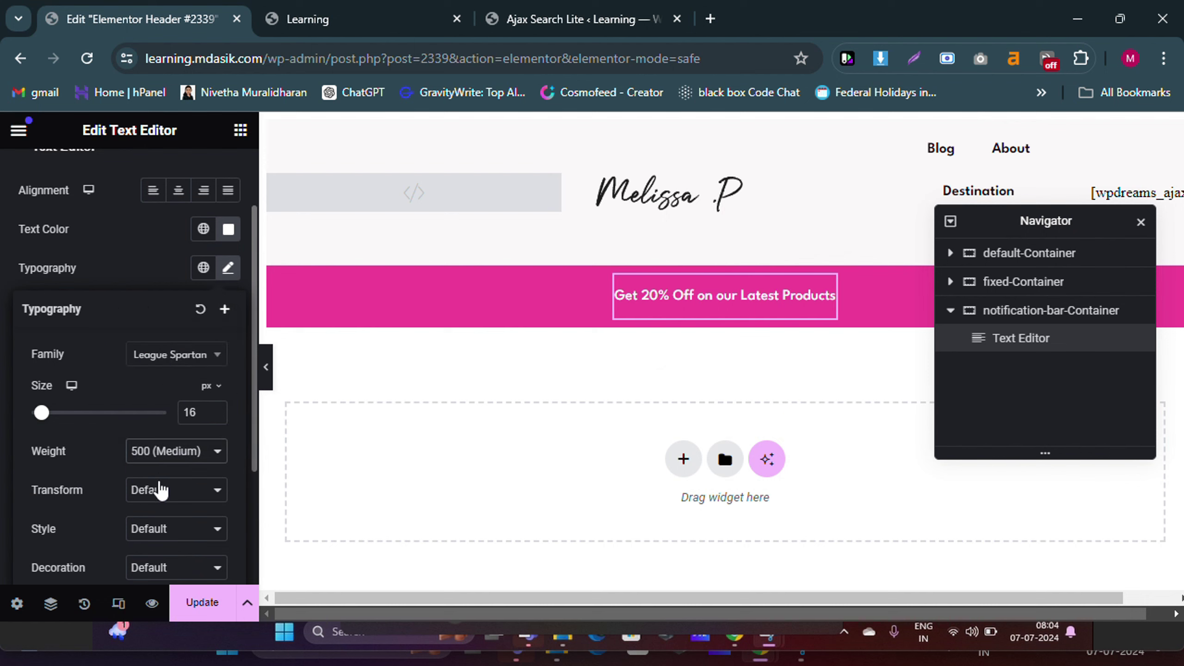
click(140, 283)
scroll(191, 369, up, 2)
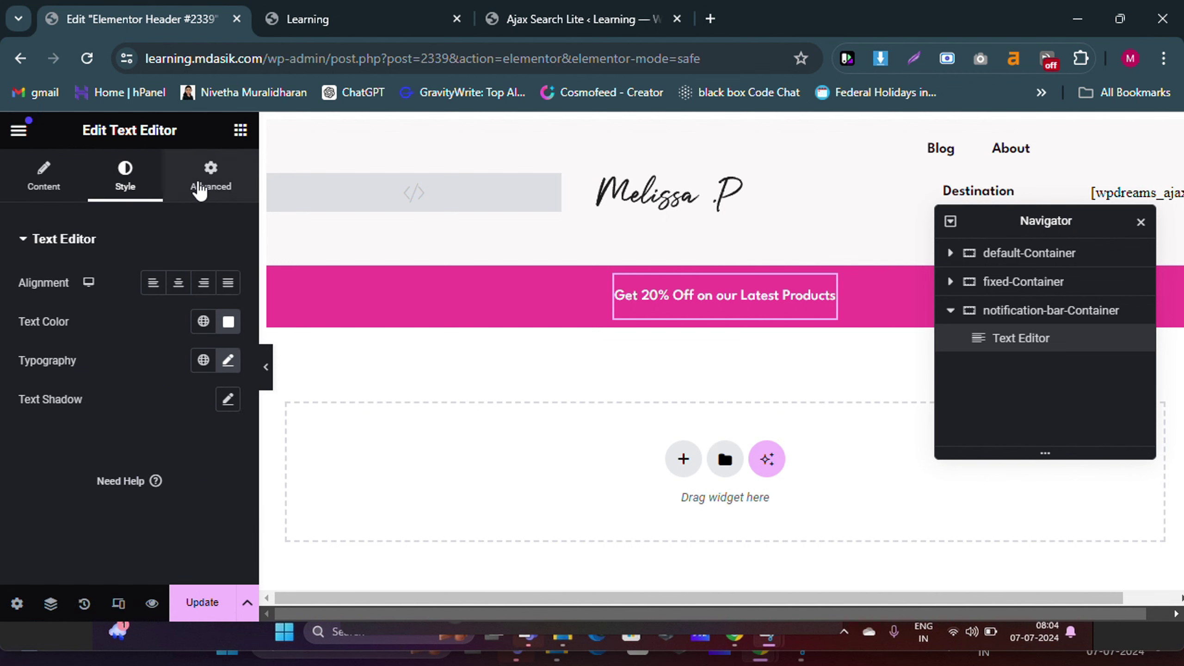
Step: Bring up the CSS Classes setting in the notification text widget's advanced layout options
click(200, 190)
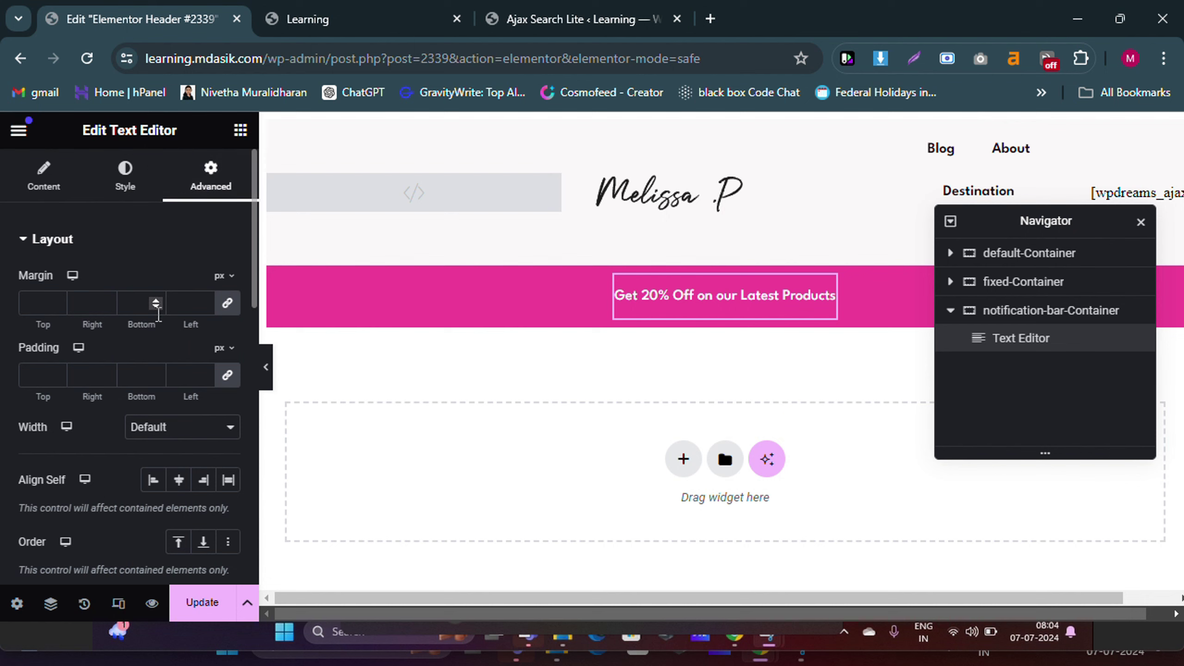
scroll(158, 318, down, 2)
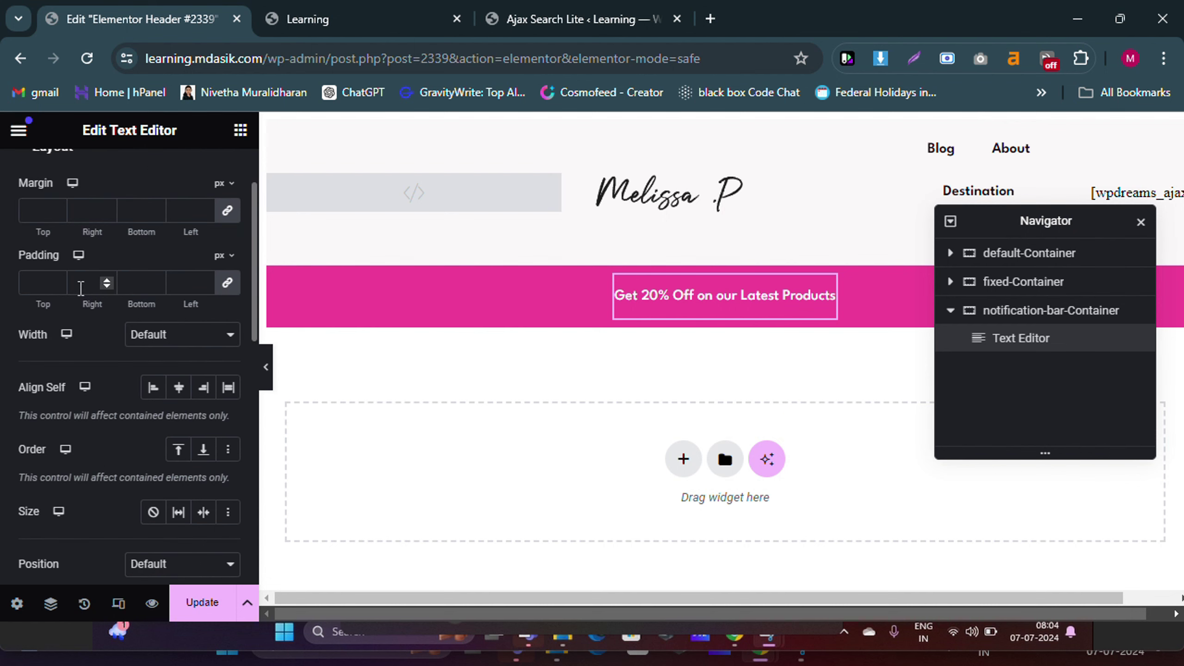
scroll(135, 371, down, 2)
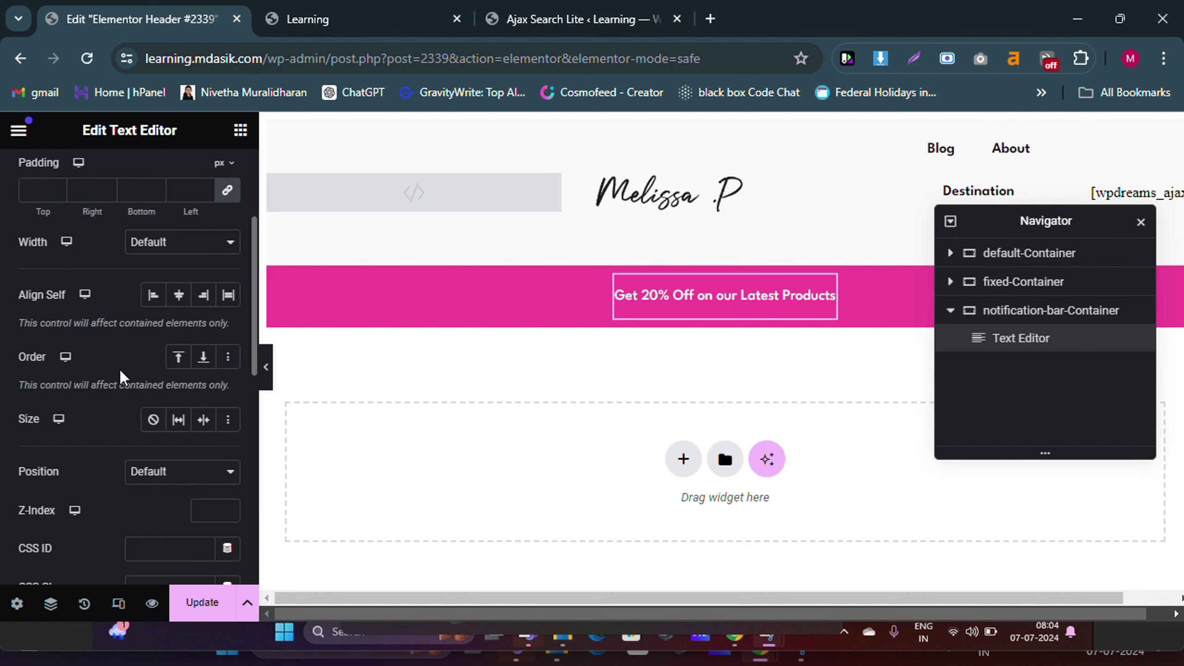
scroll(161, 533, down, 2)
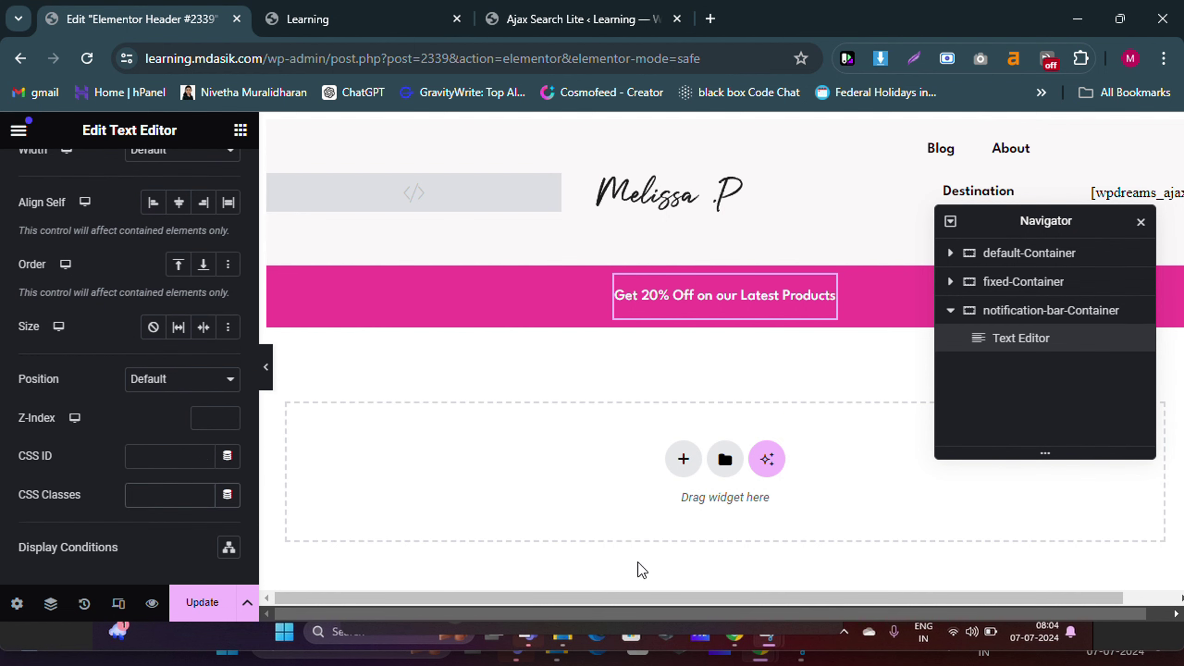
Step: Switch to the browser window with the "How to Create Scrolling Text in CSS" article and find its HTML structure code
key(alt+Tab)
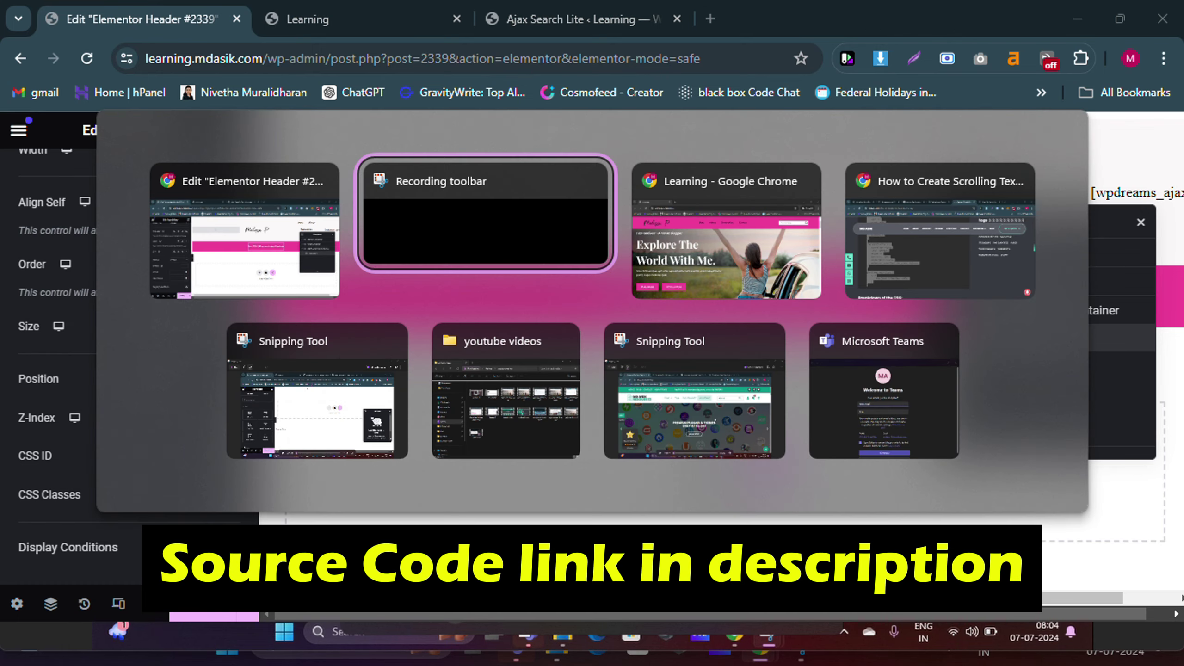
click(922, 252)
click(835, 437)
scroll(838, 442, up, 4)
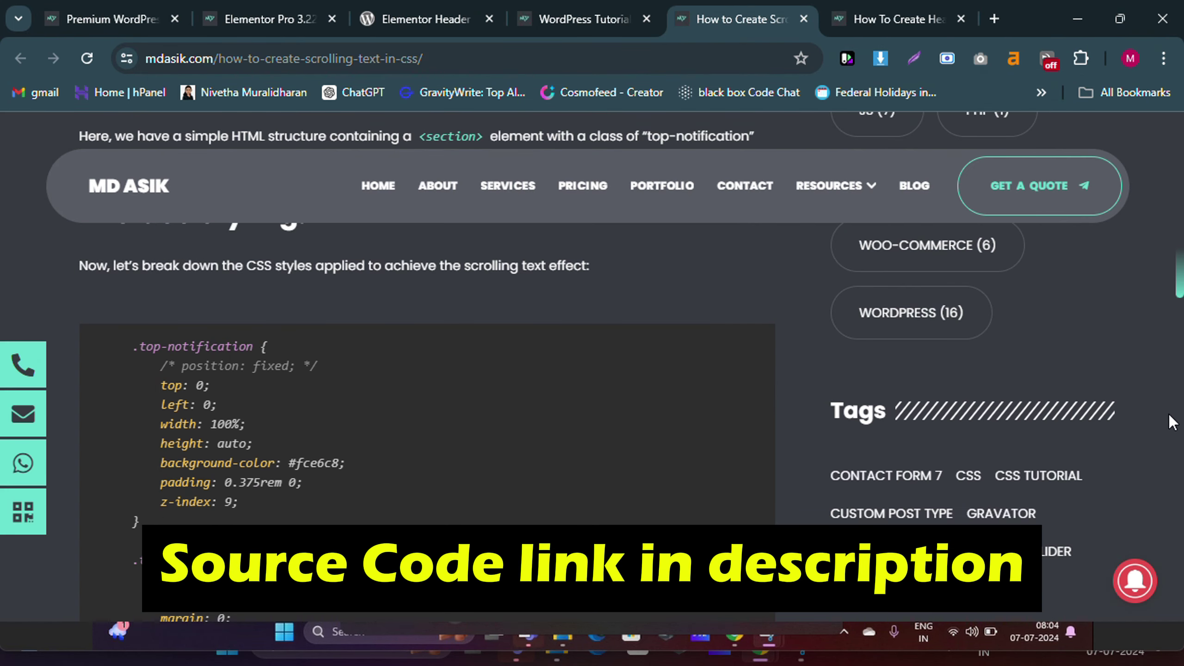
drag(1182, 278, 1183, 107)
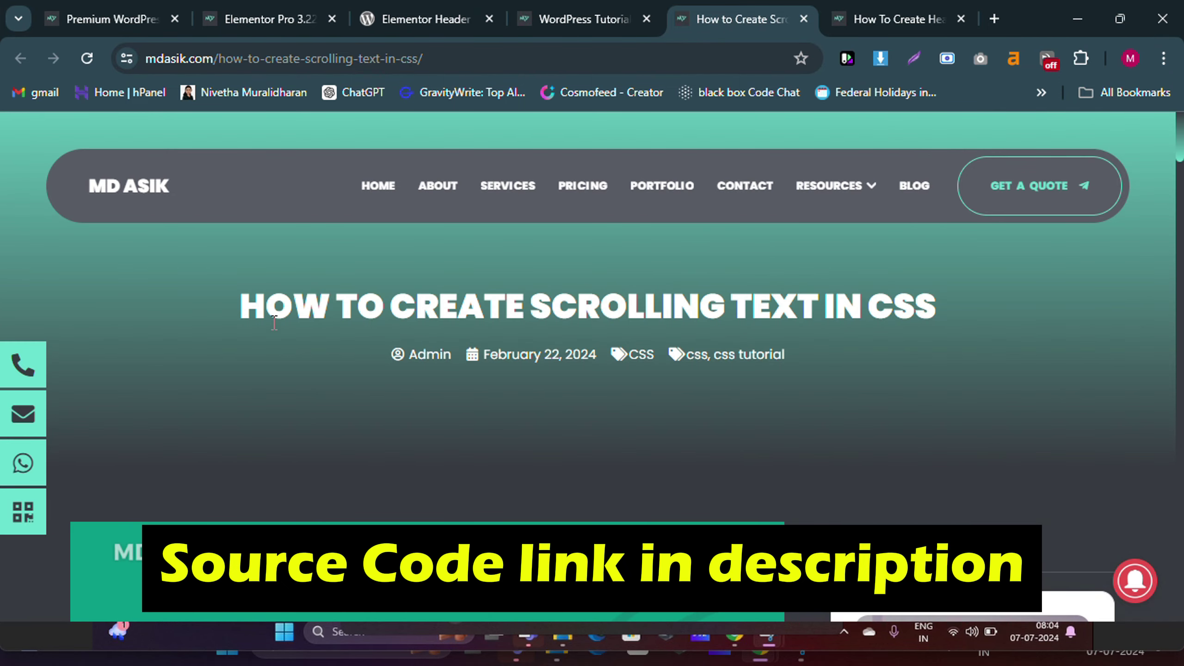
drag(240, 319, 909, 320)
click(914, 320)
scroll(937, 319, down, 2)
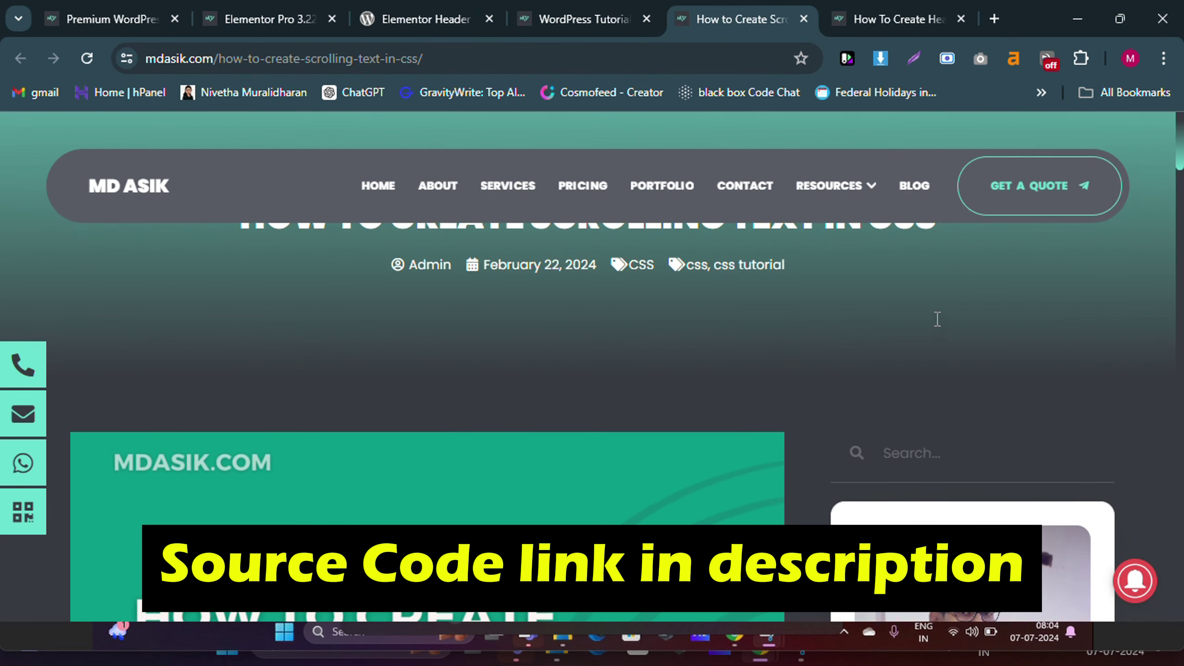
scroll(937, 319, down, 4)
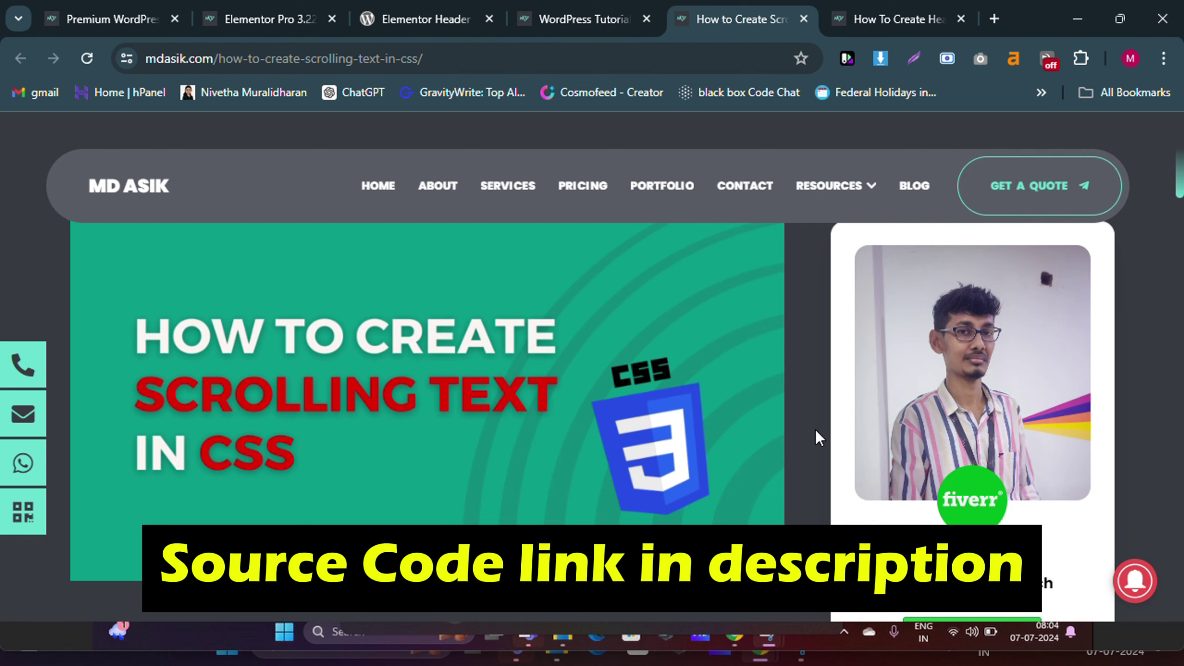
scroll(601, 368, up, 2)
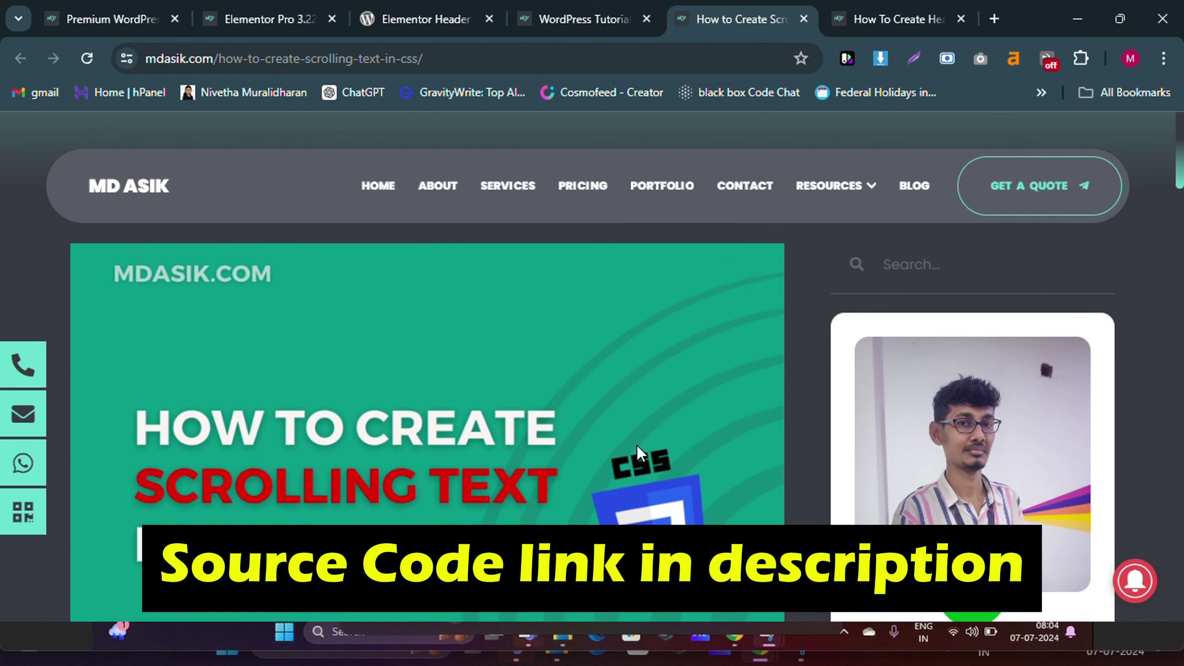
scroll(636, 446, down, 12)
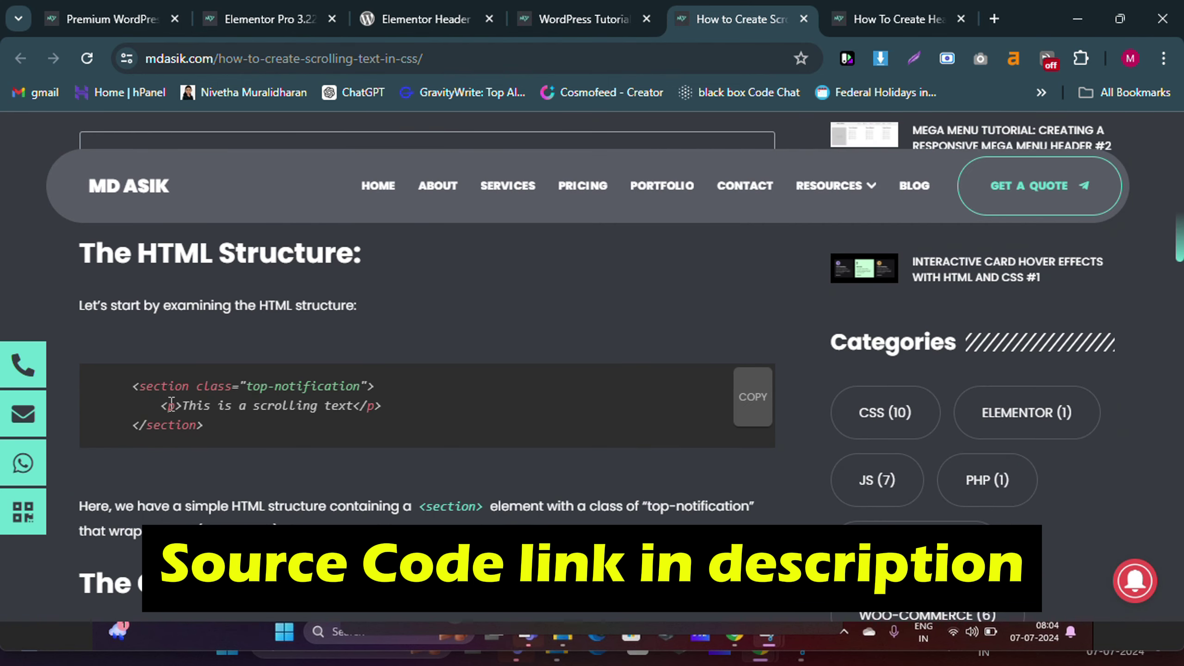
Step: Copy the class name top-notification from the article's HTML and assign it as the notification text widget's CSS class
drag(249, 386, 355, 386)
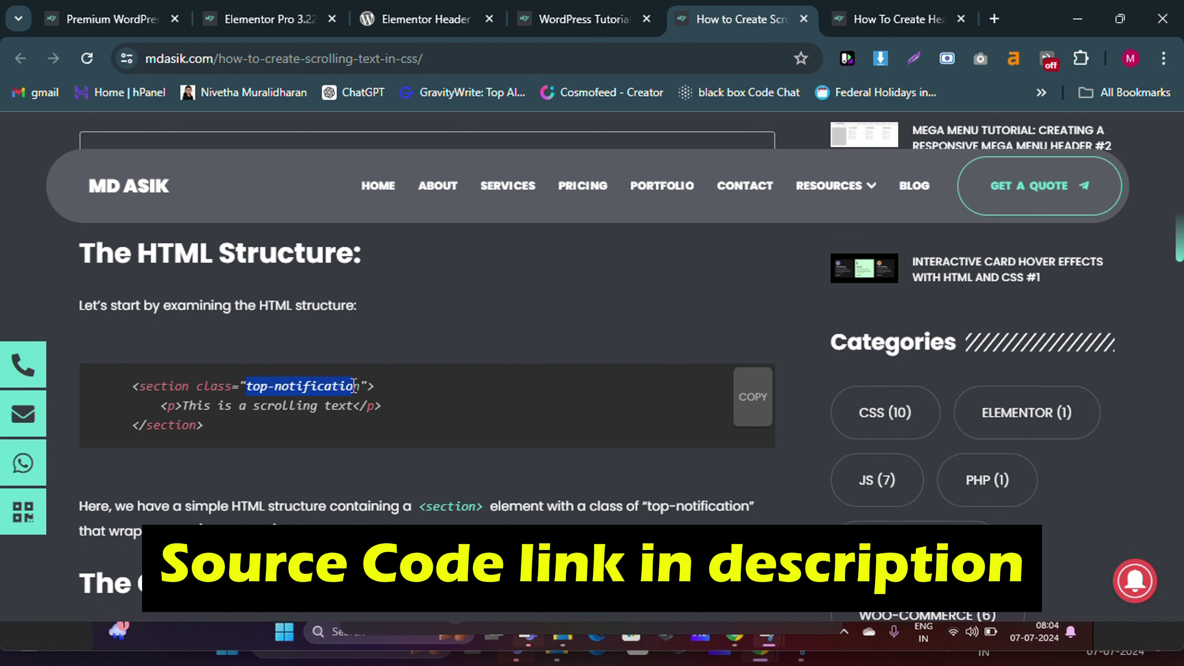
key(alt+Tab)
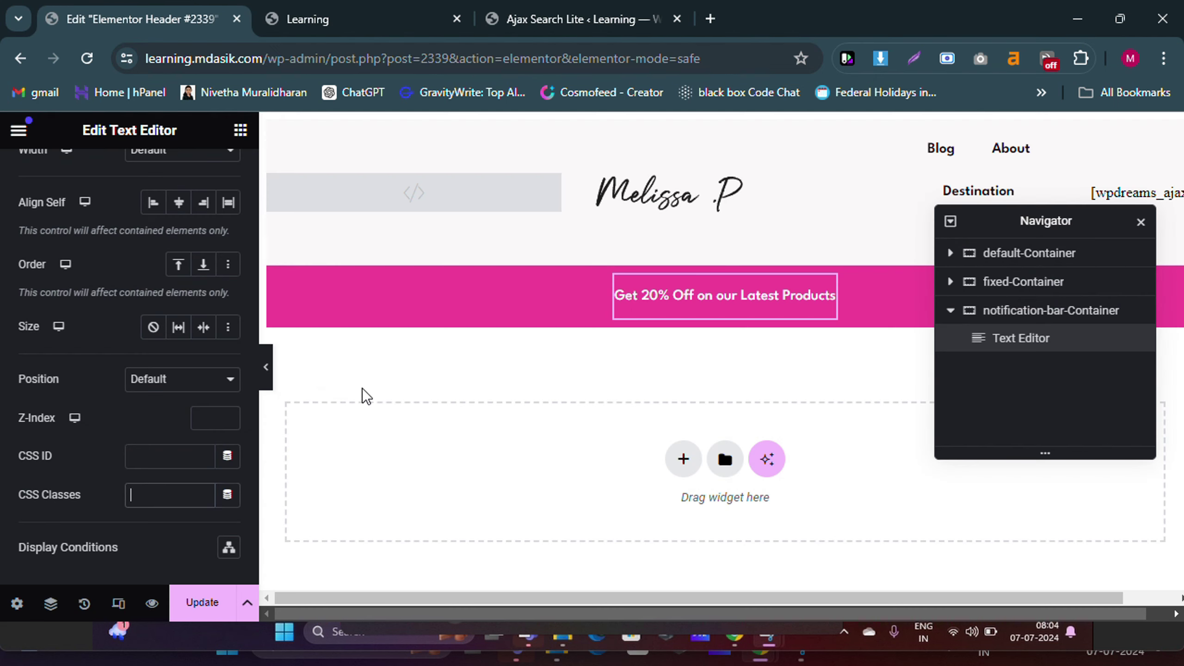
text(top-notification)
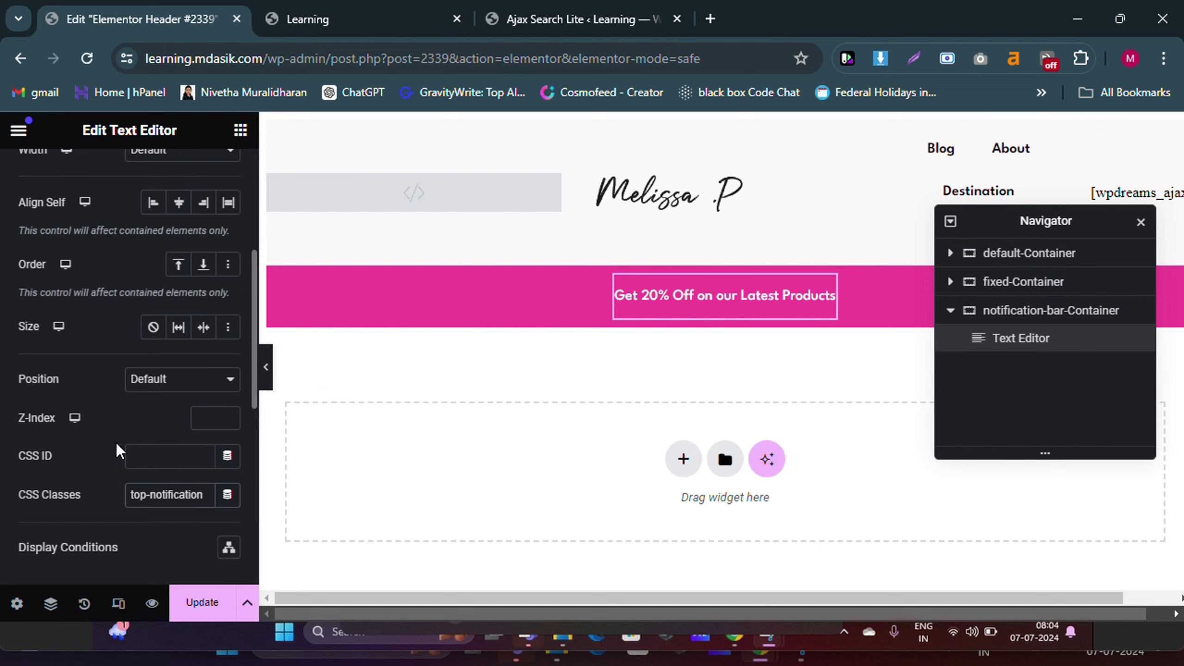
key(alt+Tab)
scroll(549, 420, down, 6)
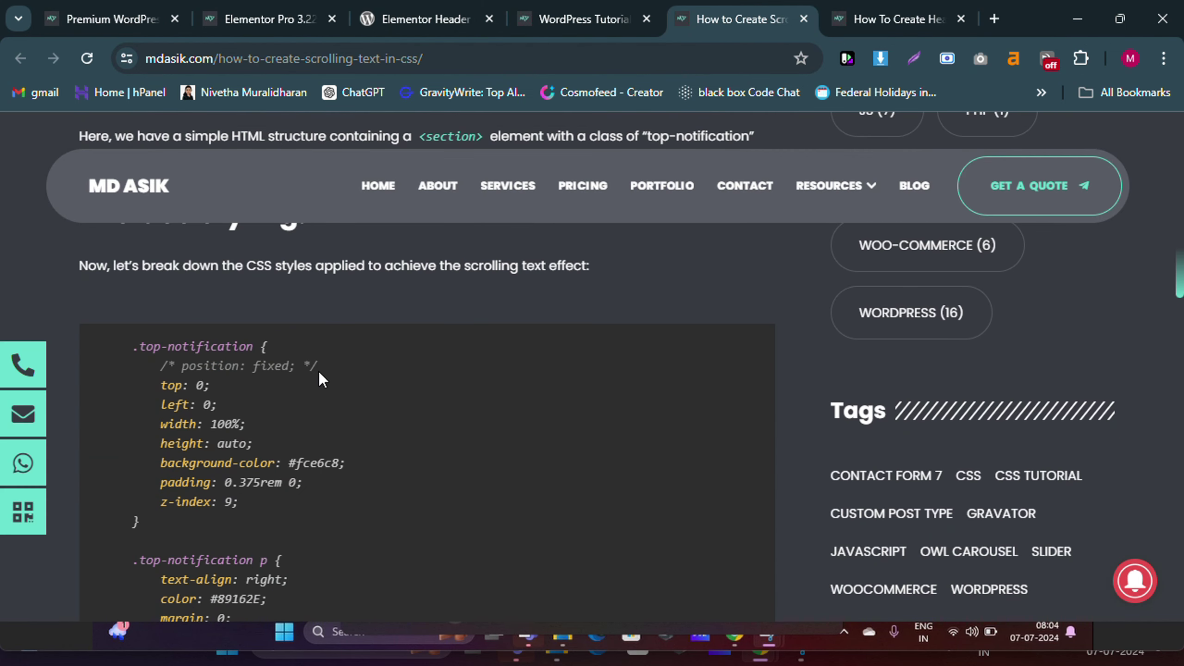
drag(126, 348, 270, 520)
scroll(285, 371, down, 6)
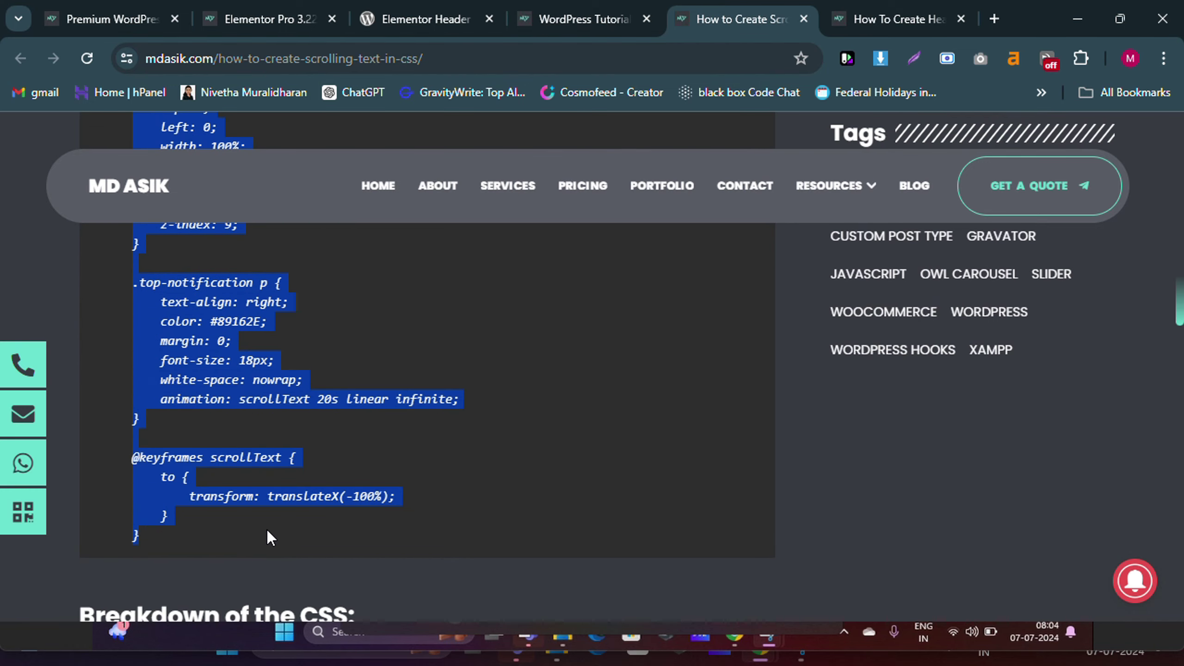
Step: Return to the Elementor header editor and paste the copied scrolling-text code into the text widget's Custom CSS
key(alt+Tab)
scroll(228, 429, down, 10)
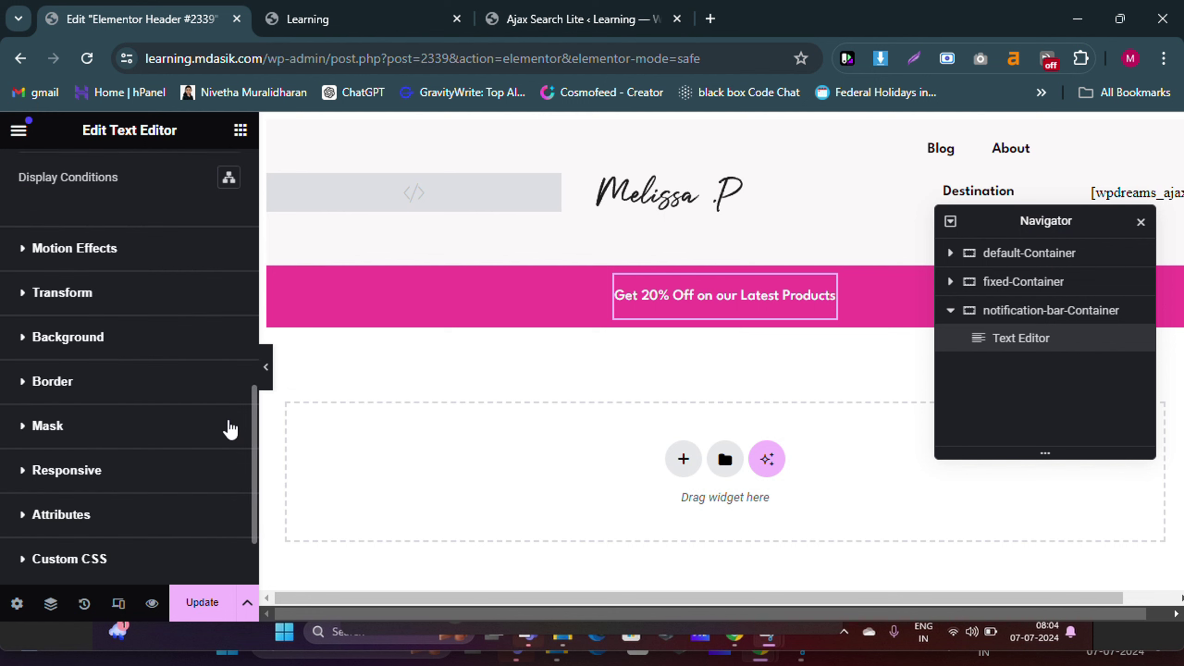
scroll(180, 328, up, 12)
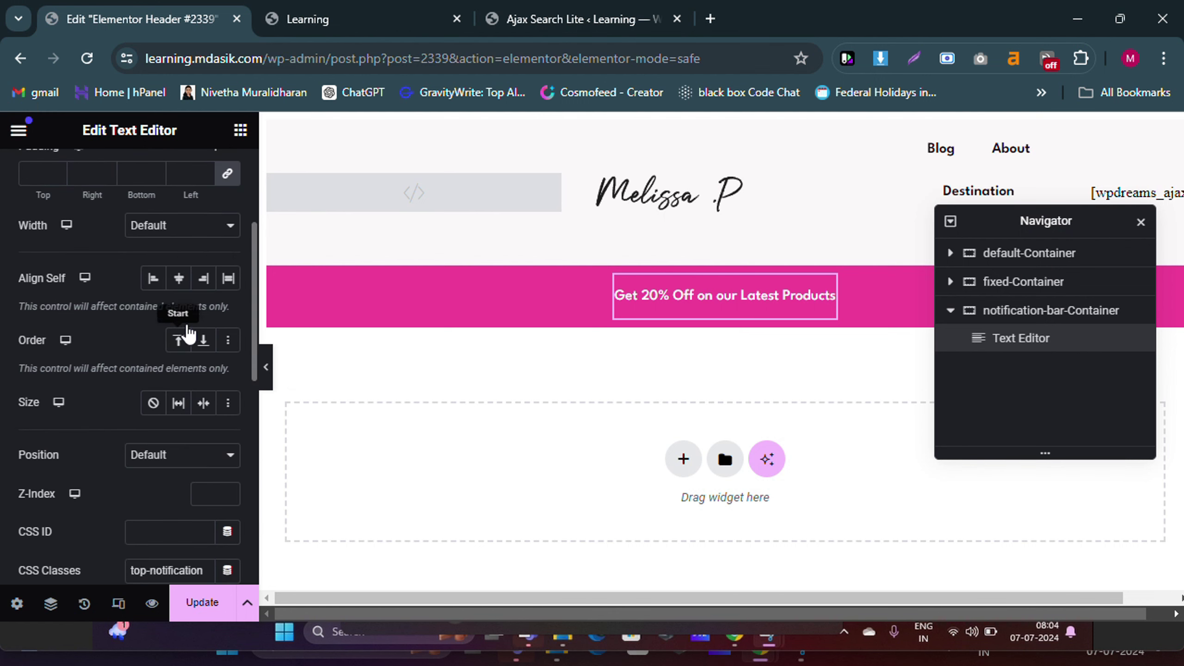
scroll(146, 415, down, 12)
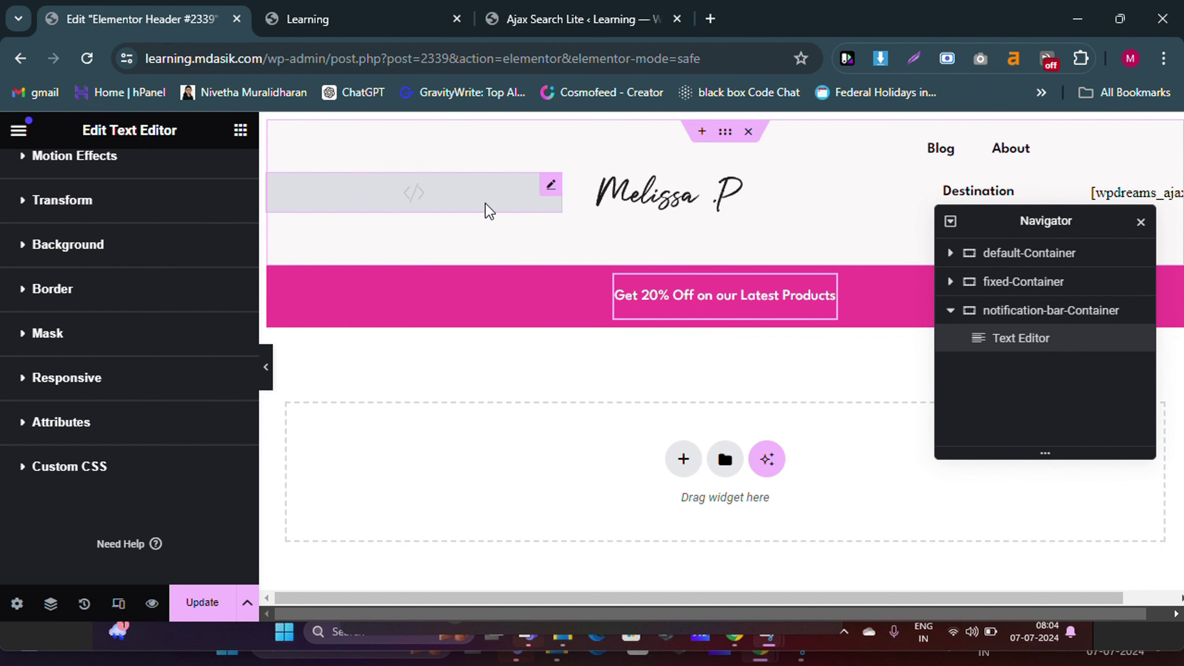
click(86, 479)
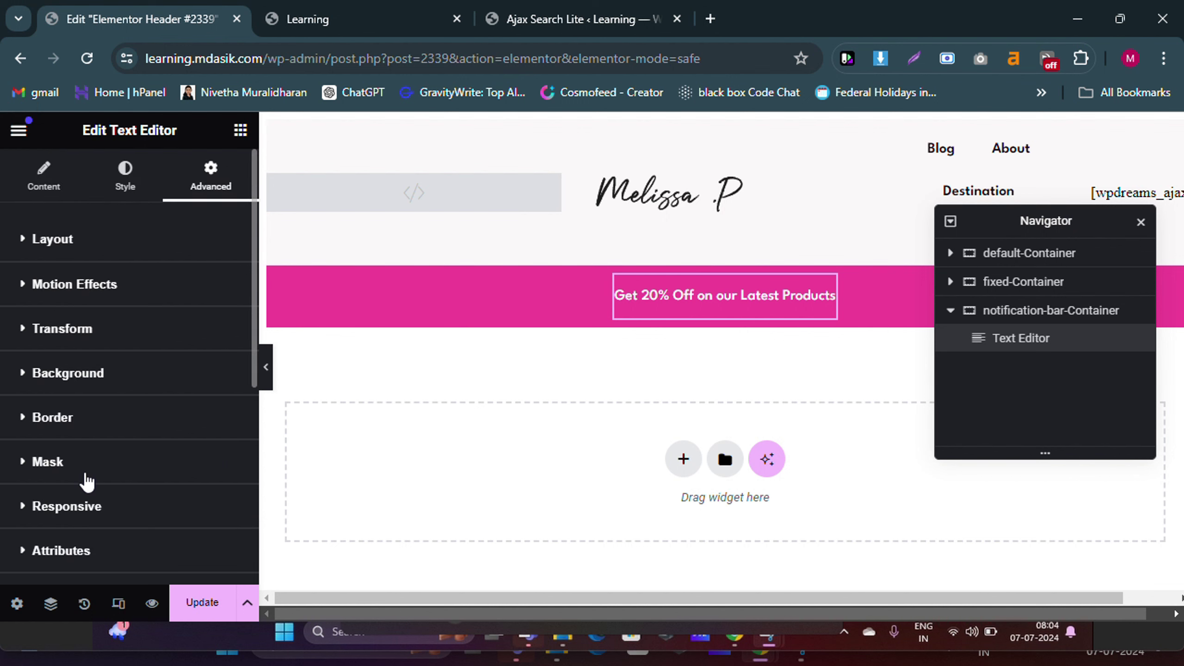
key(ctrl+v)
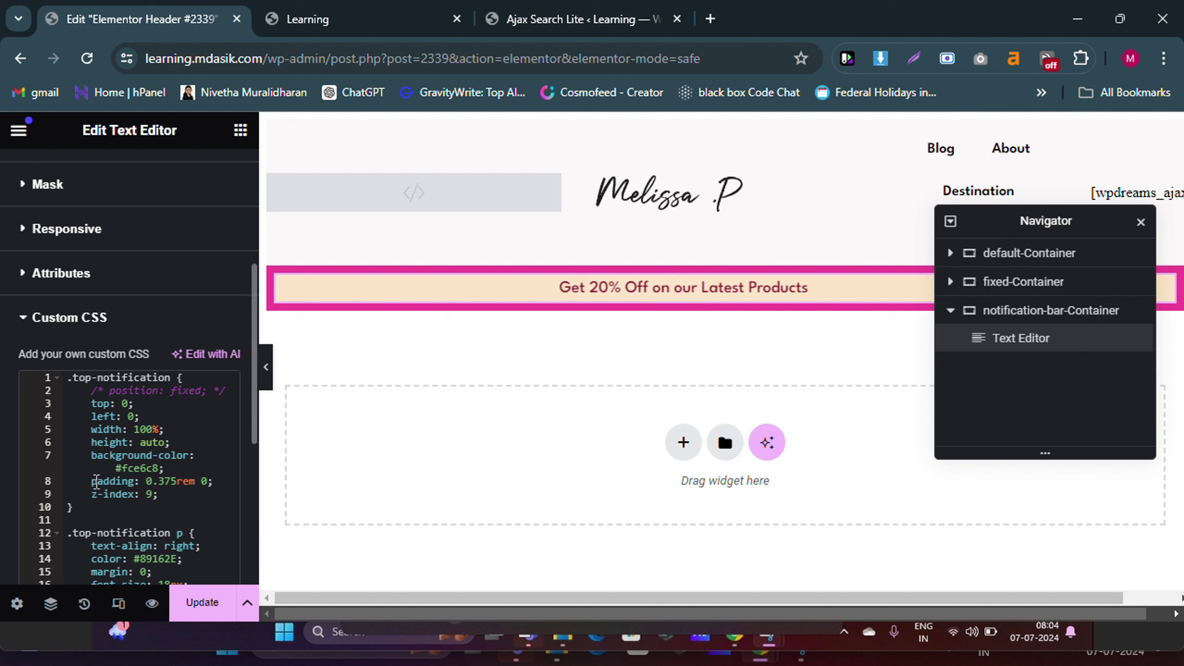
Step: Delete the background-color declaration from the .top-notification rule in the widget's custom CSS
scroll(115, 443, down, 2)
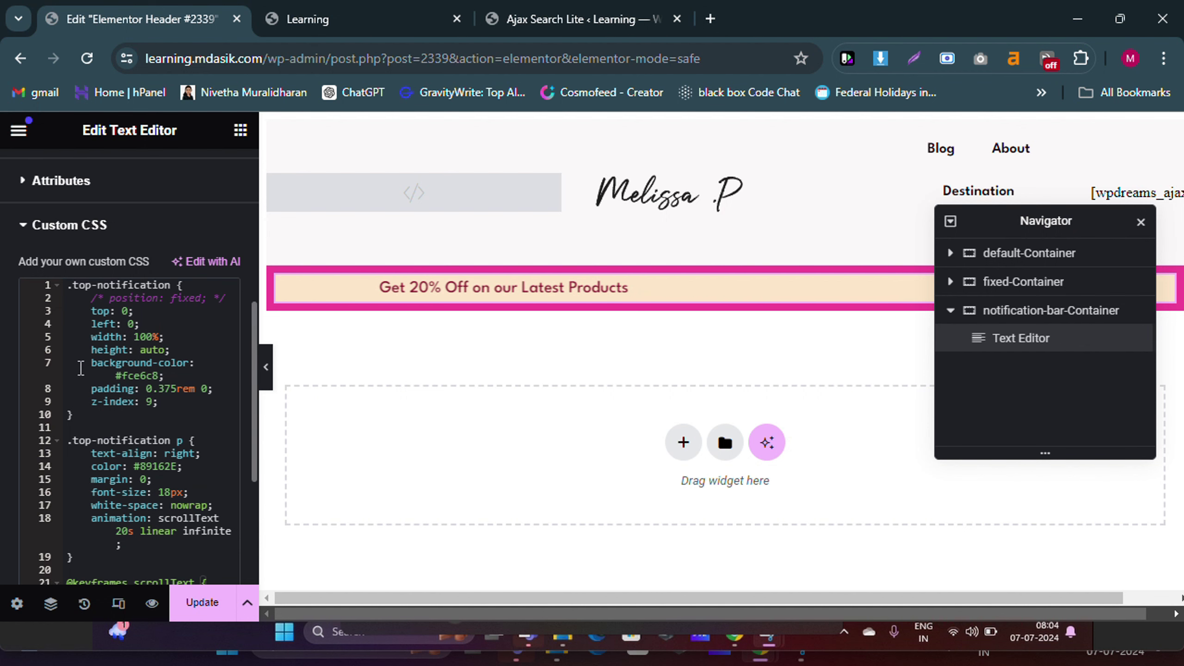
click(92, 364)
drag(92, 364, 183, 376)
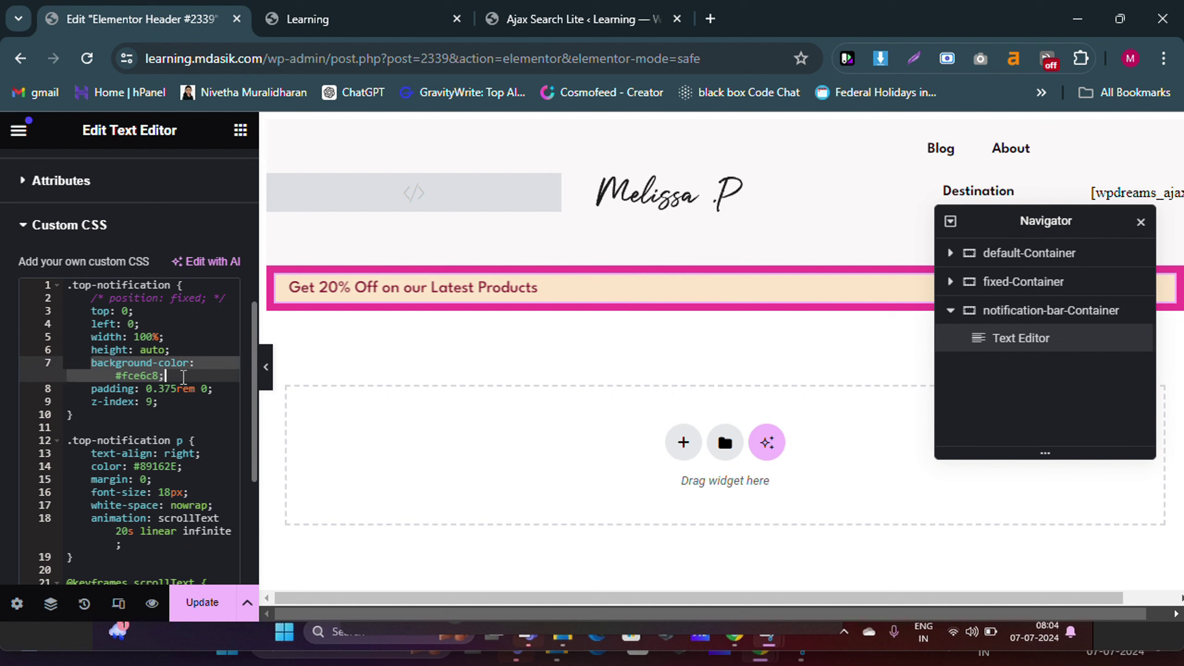
key(BackSpace)
key(BackSpace)
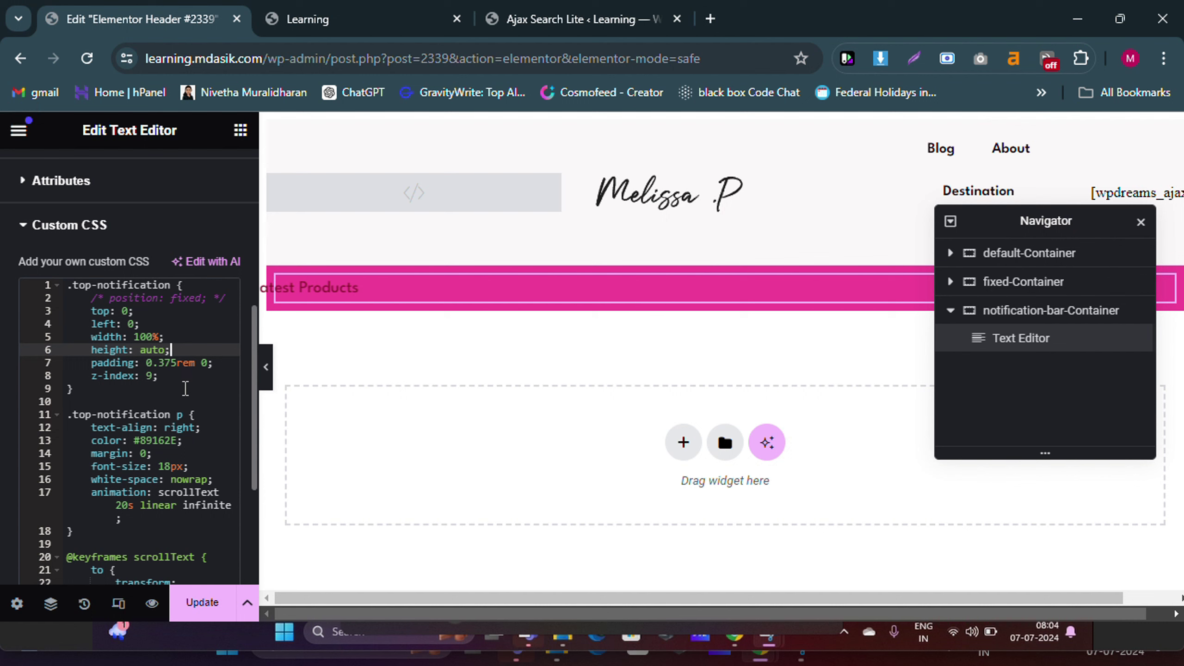
Step: Delete the color declaration from the .top-notification p rule in the widget's custom CSS
scroll(185, 389, down, 2)
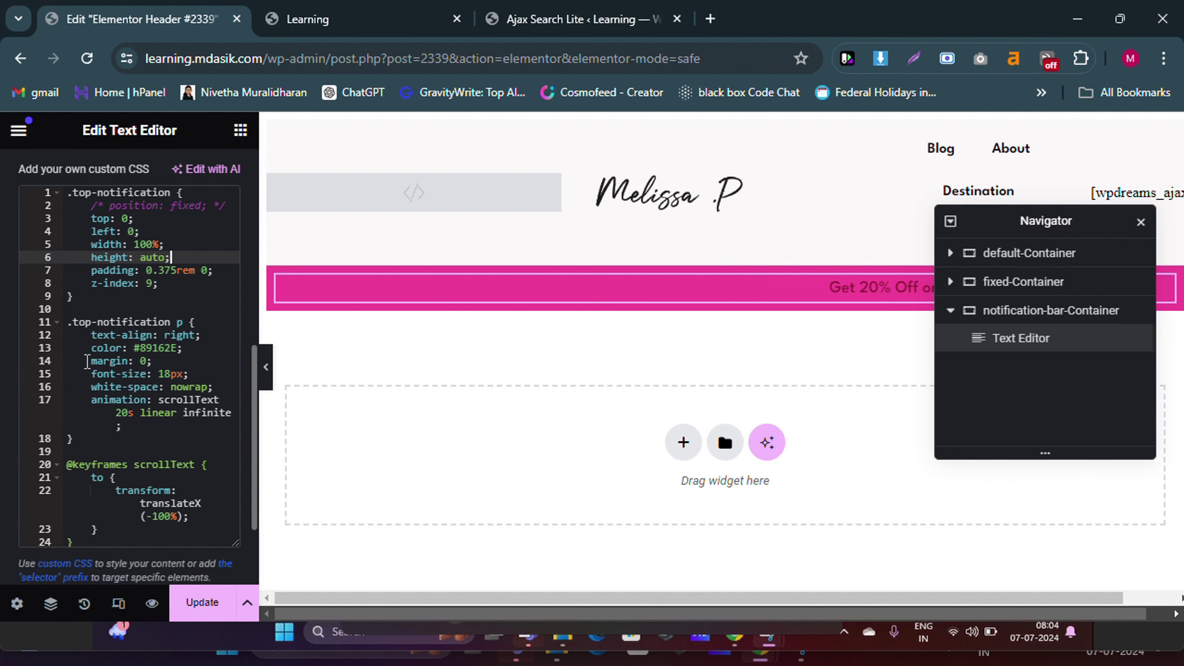
click(140, 361)
click(122, 348)
click(187, 348)
key(BackSpace)
key(BackSpace)
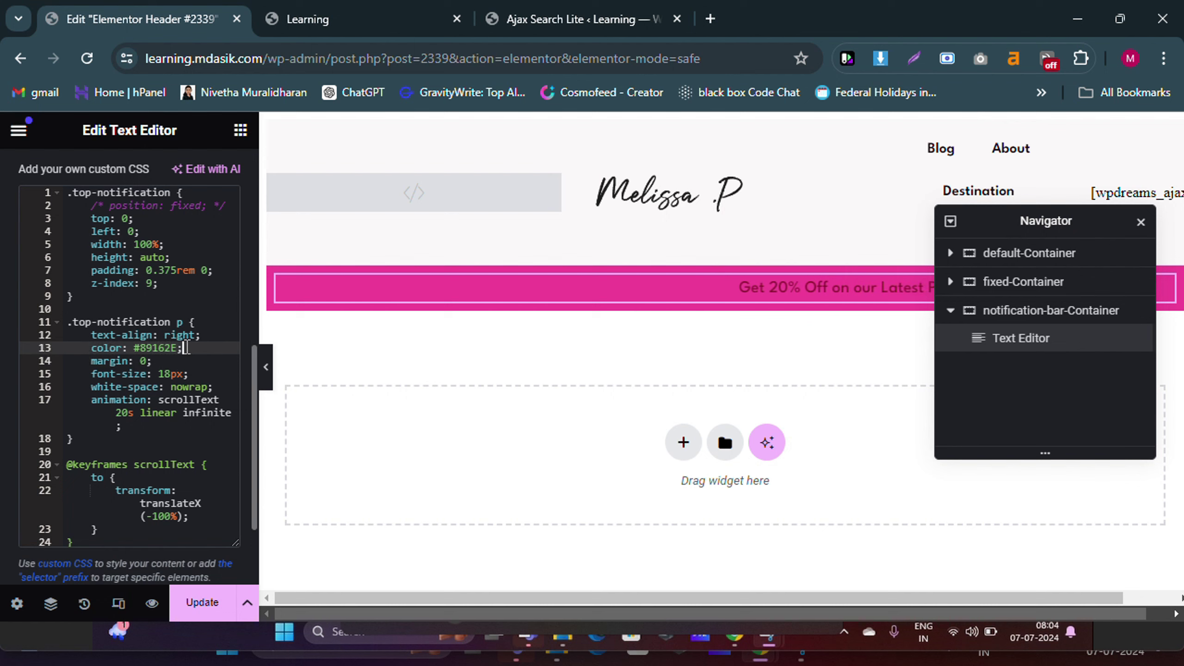
key(BackSpace)
key(BackSpace)
key(BackSpace)
key(BackSpace)
key(BackSpace)
key(BackSpace)
key(BackSpace)
key(BackSpace)
key(BackSpace)
key(BackSpace)
key(BackSpace)
key(BackSpace)
key(BackSpace)
key(BackSpace)
key(BackSpace)
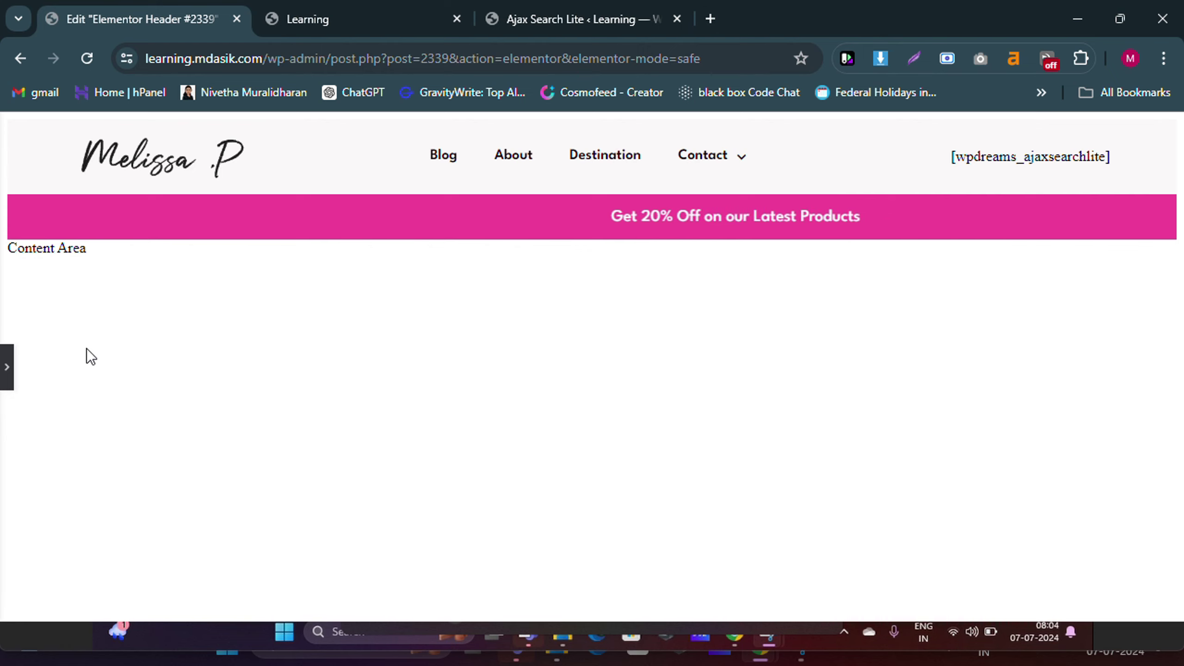
Step: Leave the preview by showing the editing panel again, and collapse notification-bar-Container in the Navigator
click(7, 364)
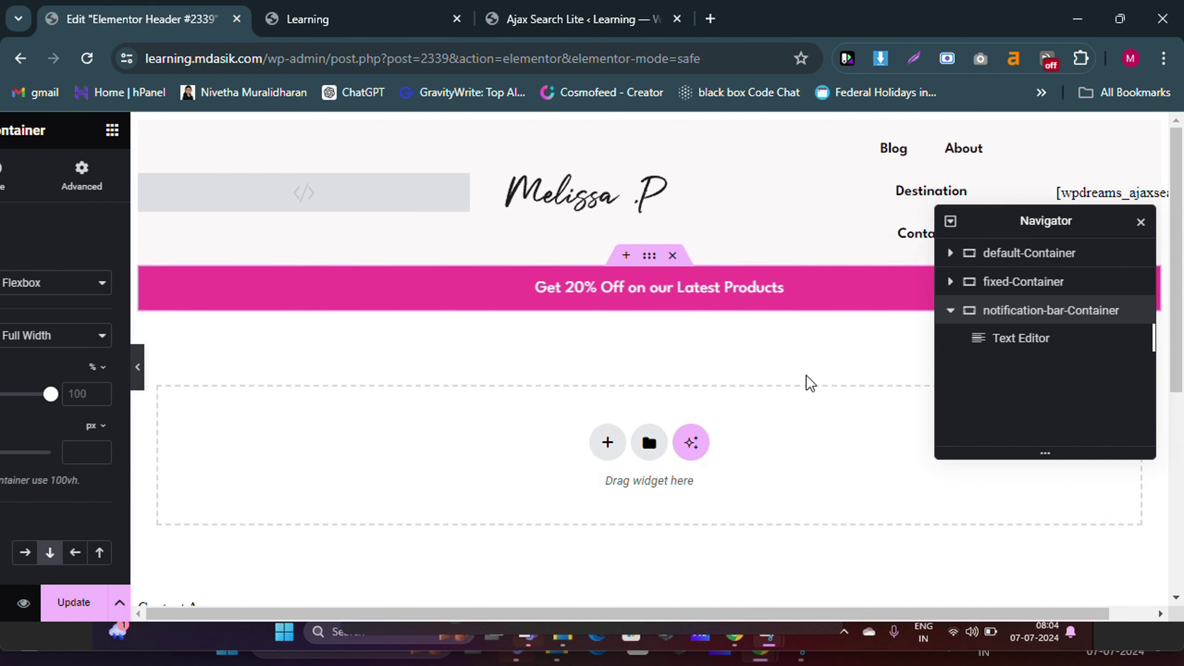
click(950, 310)
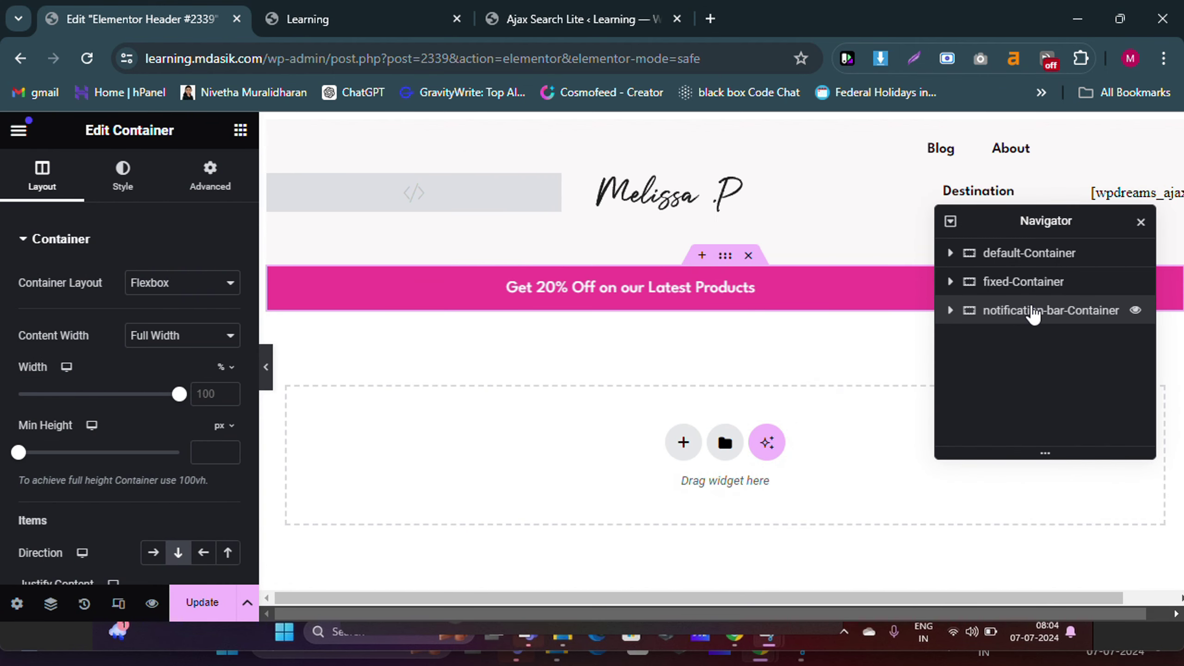
Step: Move notification-bar-Container above default-Container and set its padding to 5 px top and bottom, 0 px right and left
drag(1033, 314, 1030, 254)
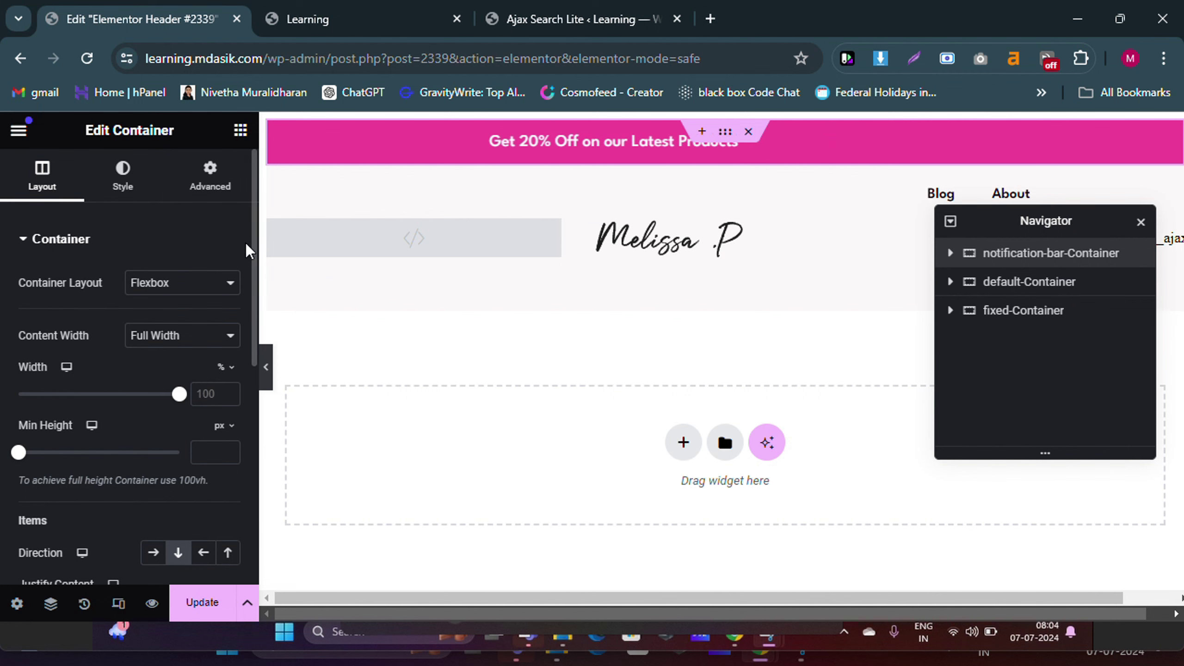
click(210, 177)
click(45, 374)
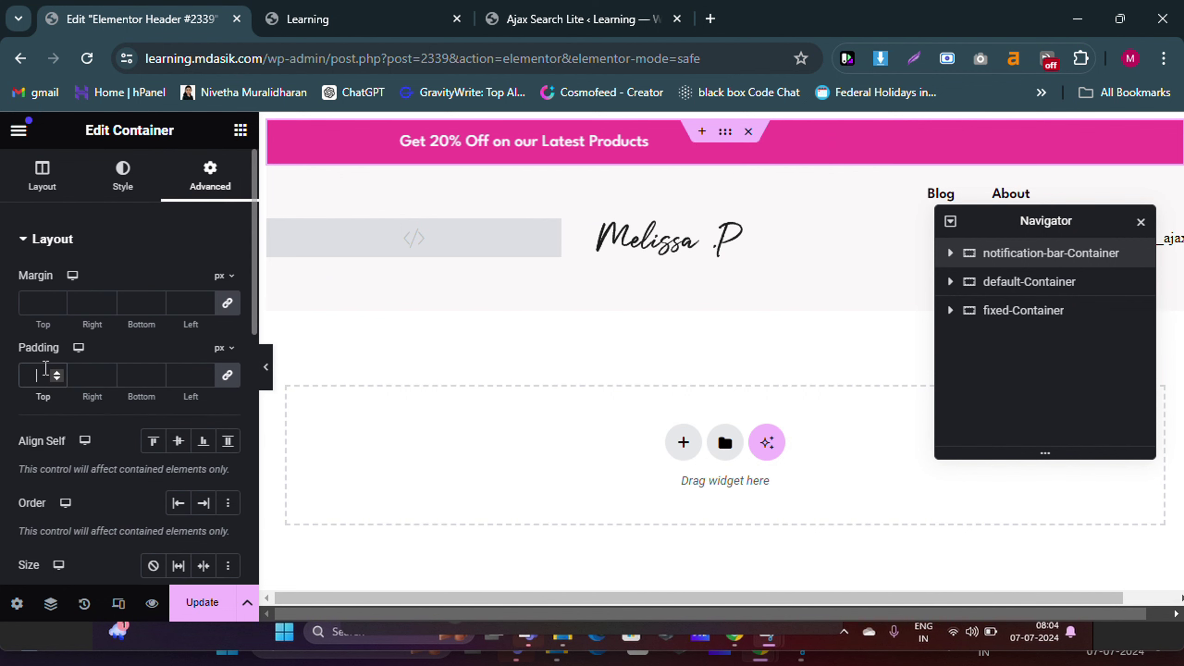
text(0)
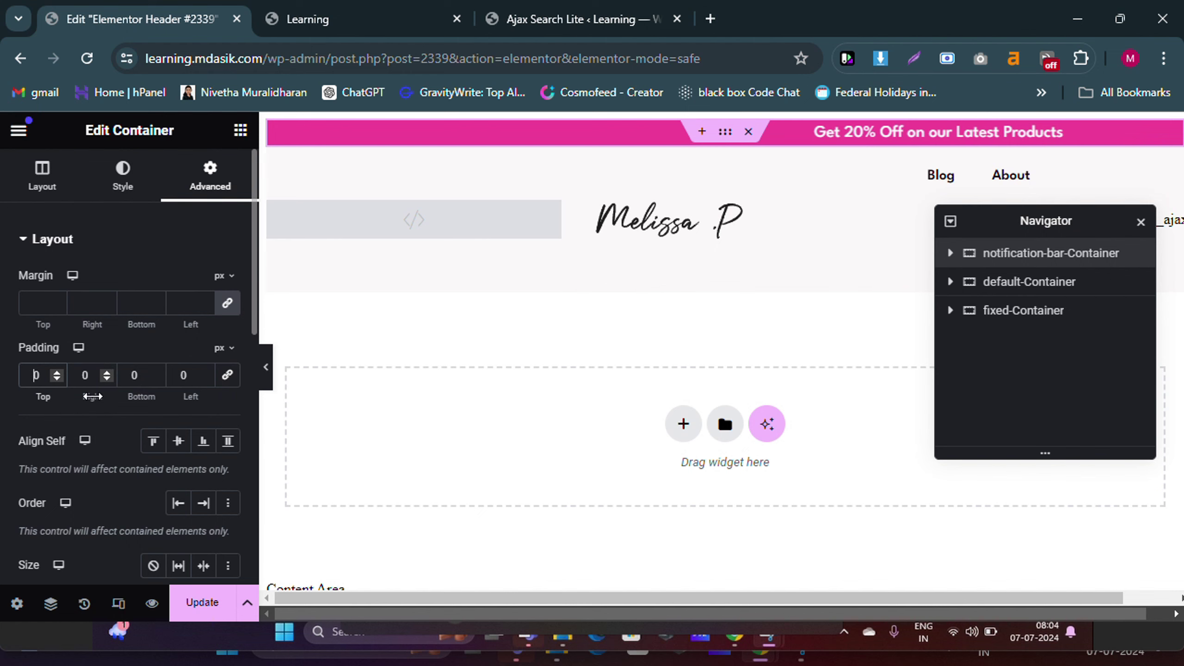
text(5)
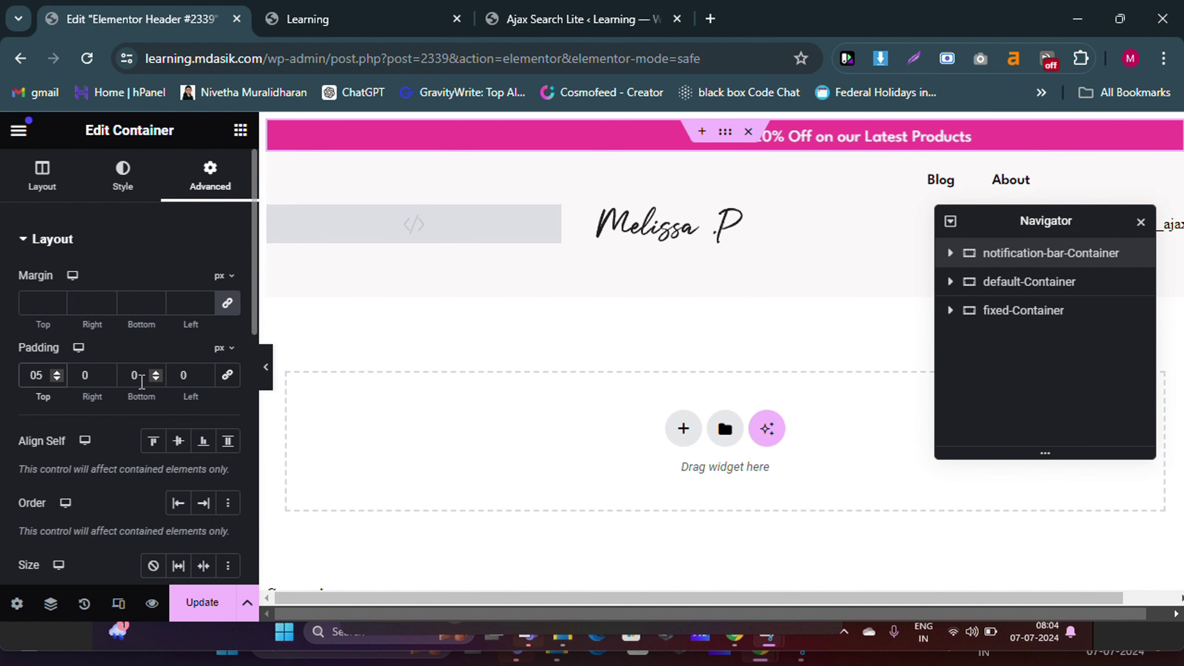
click(134, 375)
text(5)
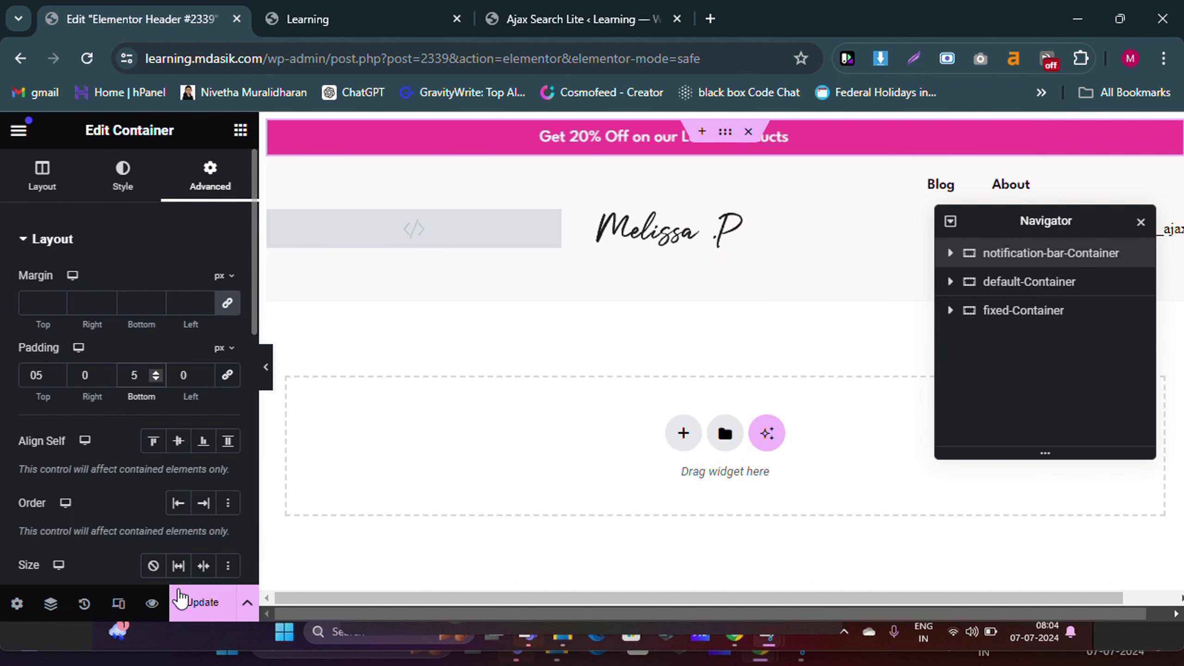
Step: Update the header template and reload the live Learning homepage to check the notification bar above the header
click(183, 602)
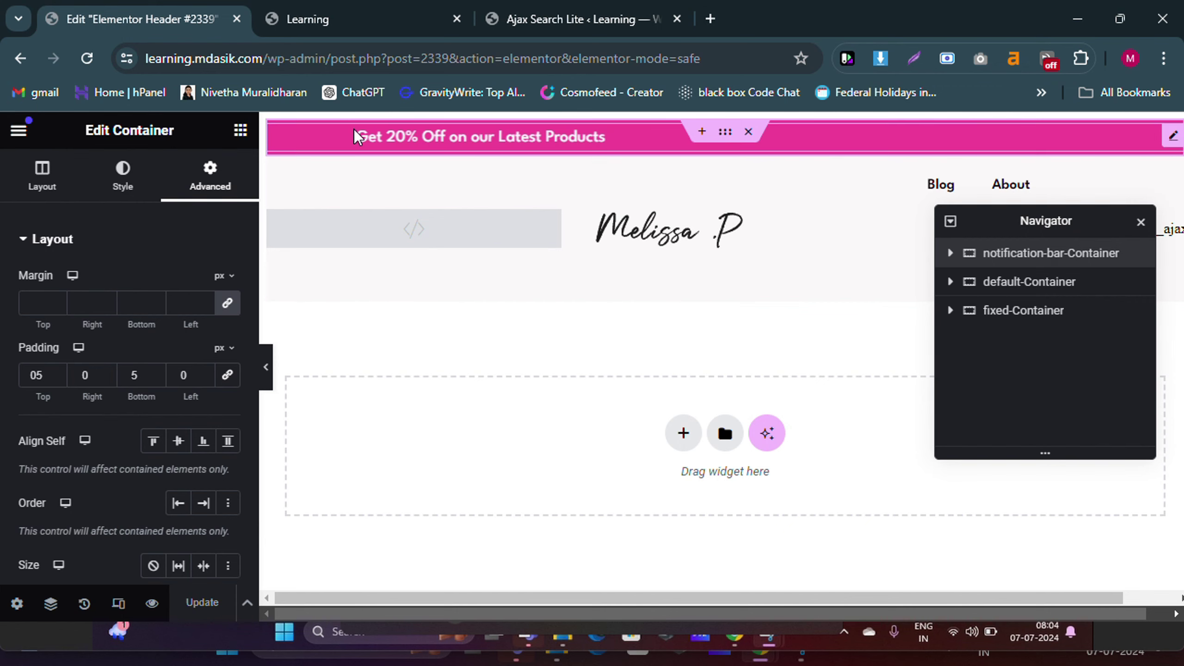
click(317, 27)
click(311, 45)
key(Return)
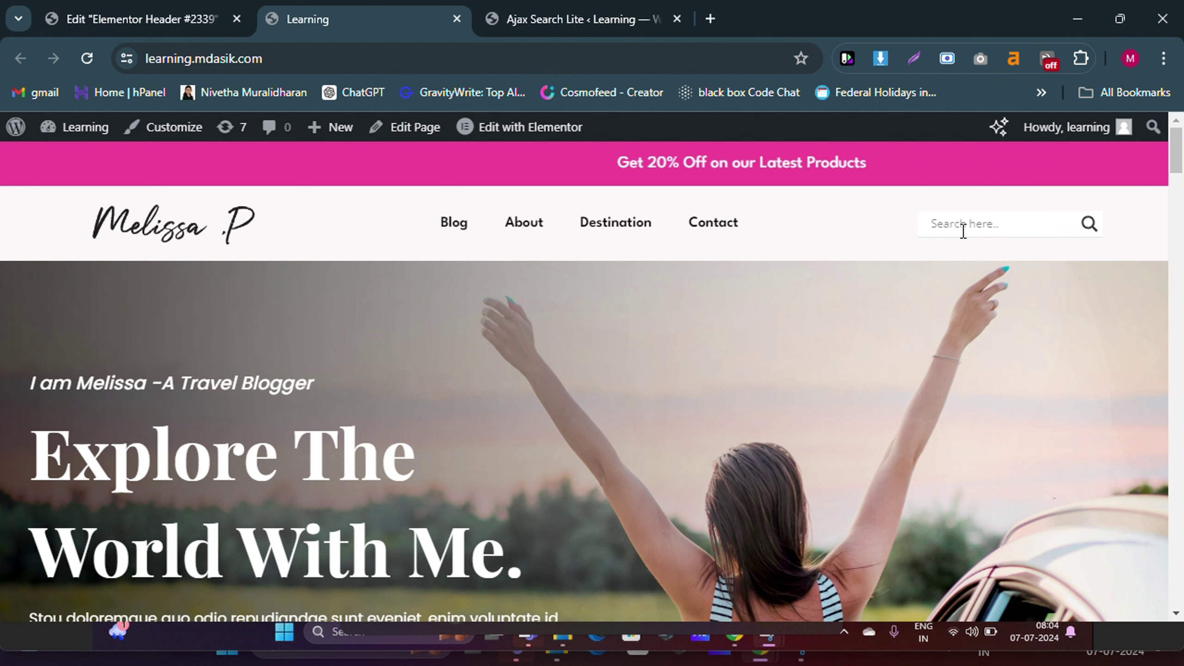
scroll(701, 310, down, 5)
scroll(702, 310, up, 5)
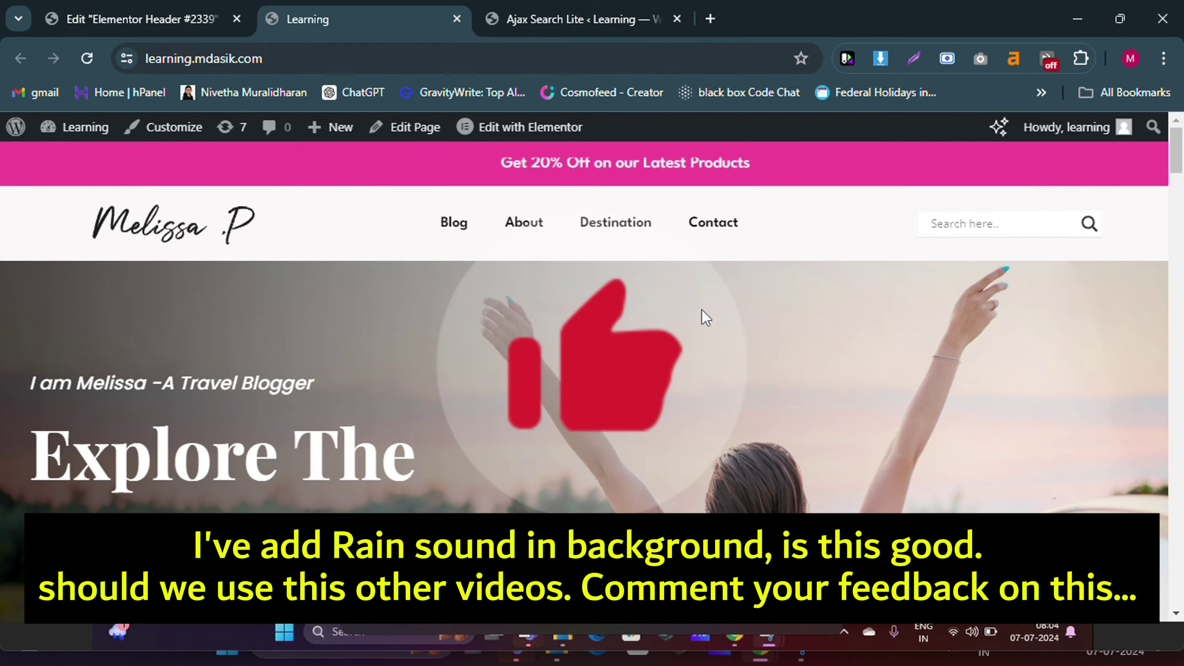